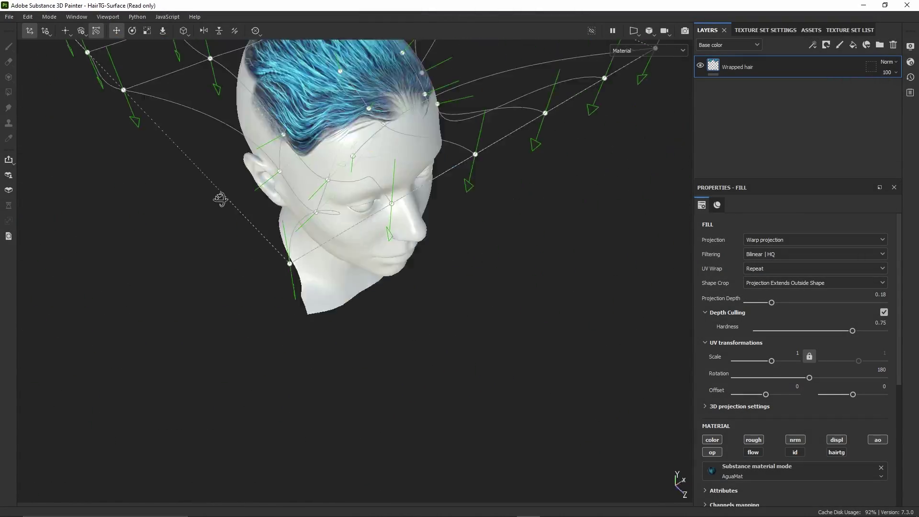
{"action": "left_click_drag", "start_coordinate": [523, 260], "coordinate": [459, 283], "text": "alt"}
{"action": "left_click_drag", "start_coordinate": [459, 282], "coordinate": [430, 354], "text": "alt"}
{"action": "left_click_drag", "start_coordinate": [373, 350], "coordinate": [292, 201]}
{"action": "left_click_drag", "start_coordinate": [292, 201], "coordinate": [373, 258]}
{"action": "left_click_drag", "start_coordinate": [321, 238], "coordinate": [236, 239]}
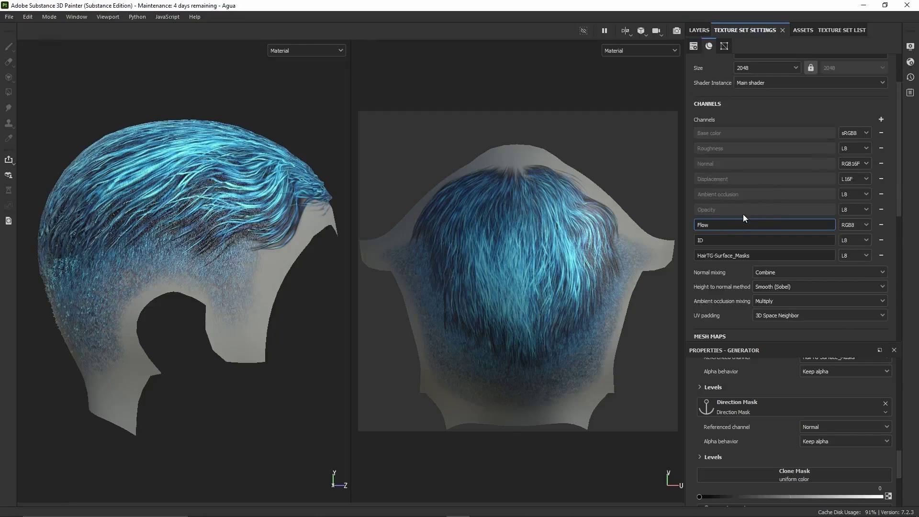
{"action": "key", "text": "BackSpace"}
{"action": "key", "text": "BackSpace"}
{"action": "key", "text": "BackSpace"}
{"action": "key", "text": "BackSpace"}
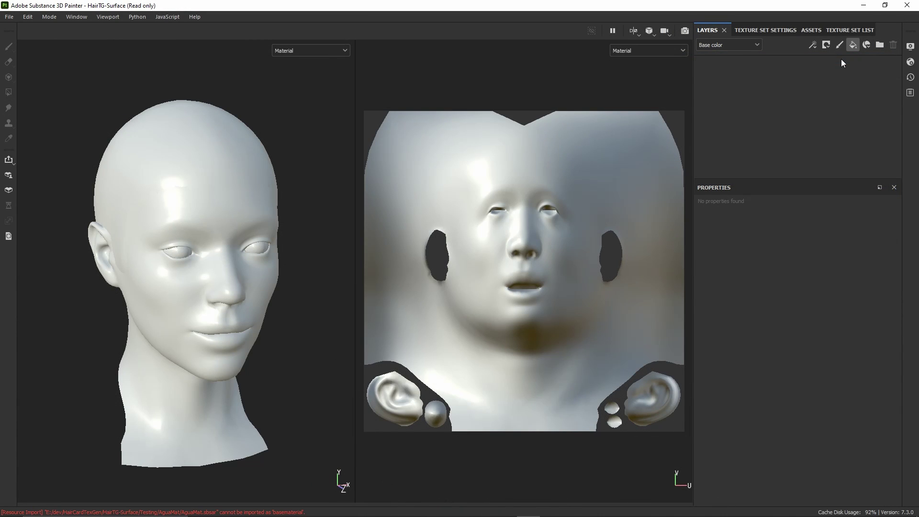
Add a fill layer to the head's layer stack and open its name for editing.
{"action": "left_click", "coordinate": [852, 45]}
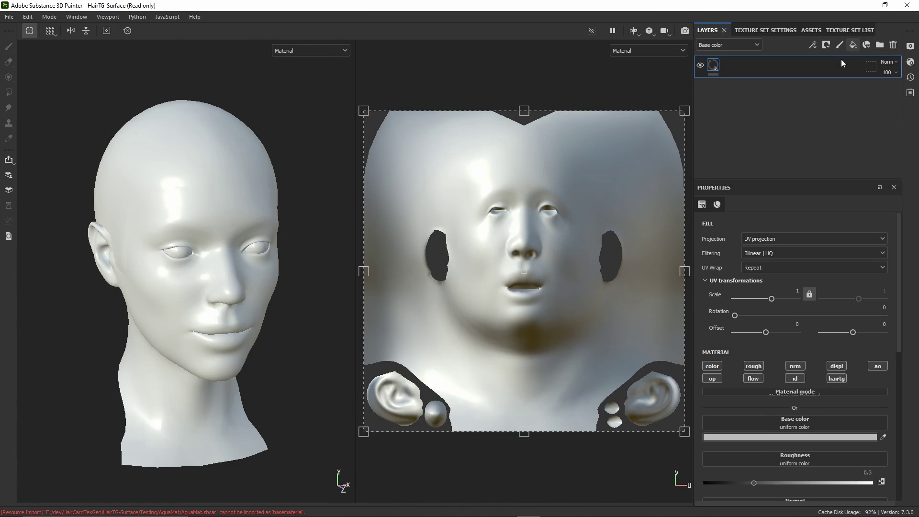
{"action": "double_click", "coordinate": [736, 67]}
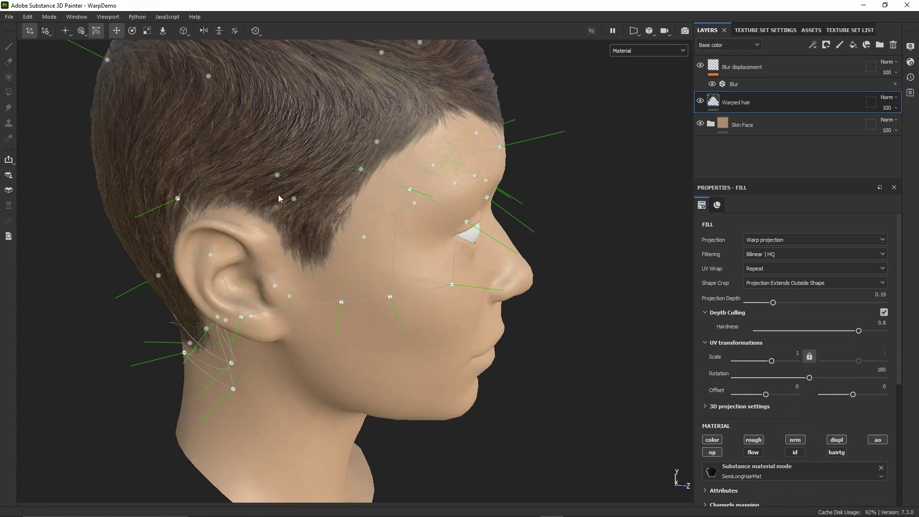
Adjust the warp projection's control points around the temple to reshape the hairline of the Warped hair layer.
{"action": "left_click_drag", "start_coordinate": [171, 201], "coordinate": [165, 209]}
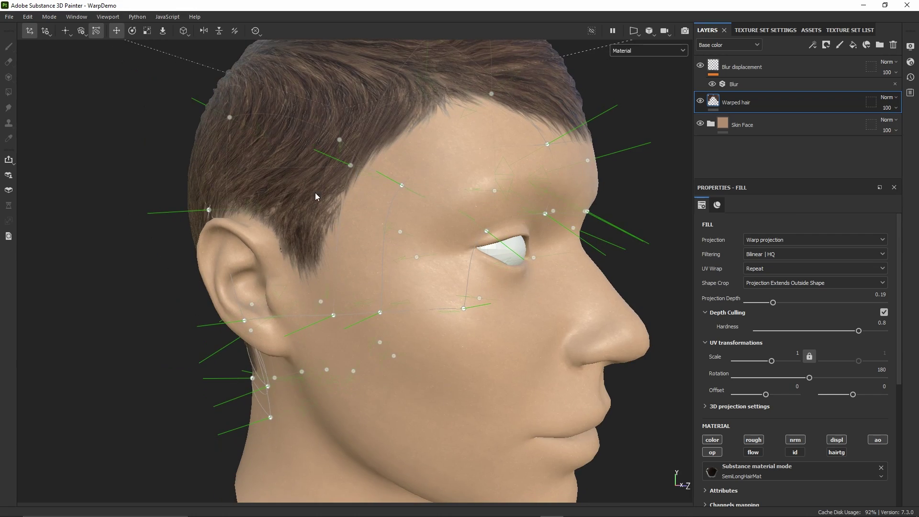
{"action": "left_click_drag", "start_coordinate": [239, 224], "coordinate": [241, 253], "text": "alt"}
{"action": "left_click_drag", "start_coordinate": [241, 253], "coordinate": [241, 261], "text": "alt"}
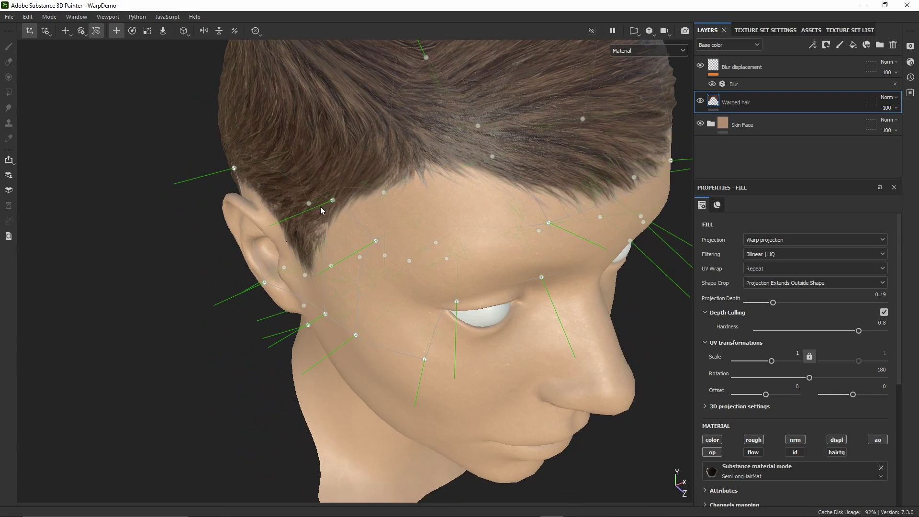
{"action": "left_click_drag", "start_coordinate": [333, 202], "coordinate": [426, 145]}
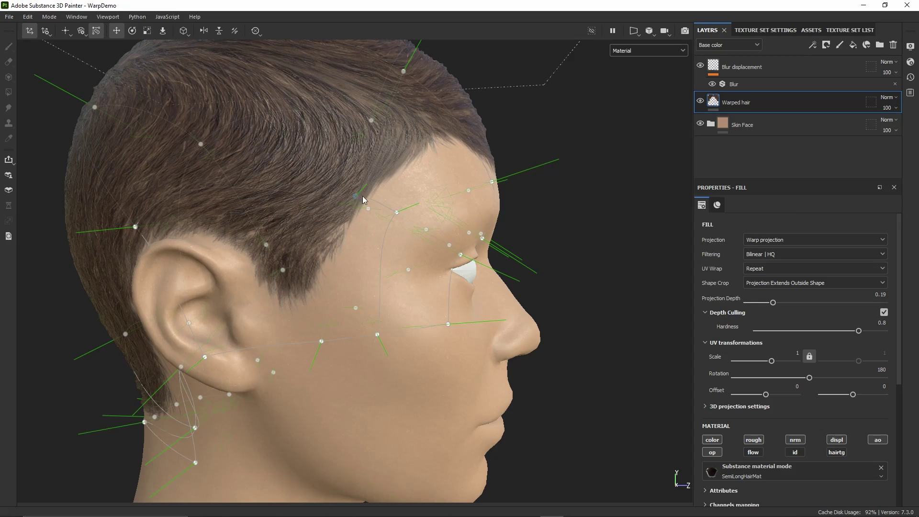
{"action": "left_click_drag", "start_coordinate": [362, 196], "coordinate": [356, 206]}
{"action": "scroll", "coordinate": [266, 154], "scroll_direction": "down", "scroll_amount": 5}
{"action": "left_click_drag", "start_coordinate": [266, 153], "coordinate": [388, 262], "text": "alt"}
{"action": "middle_click_drag", "start_coordinate": [389, 262], "coordinate": [504, 332], "text": "alt"}
{"action": "scroll", "coordinate": [504, 332], "scroll_direction": "up", "scroll_amount": 1}
{"action": "right_click_drag", "start_coordinate": [503, 332], "coordinate": [344, 320], "text": "shift"}
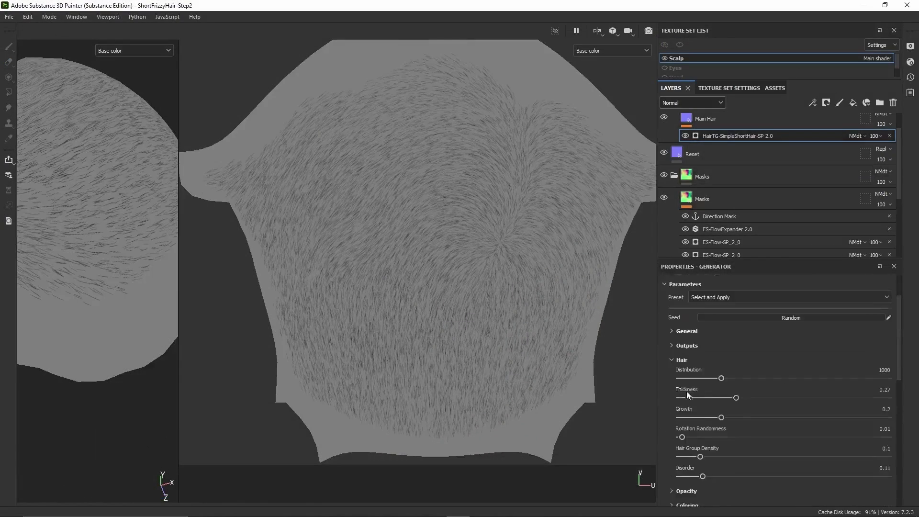
Adjust the Short hair generator's depth profile and set its color layout to Light.
{"action": "left_click_drag", "start_coordinate": [721, 378], "coordinate": [779, 377]}
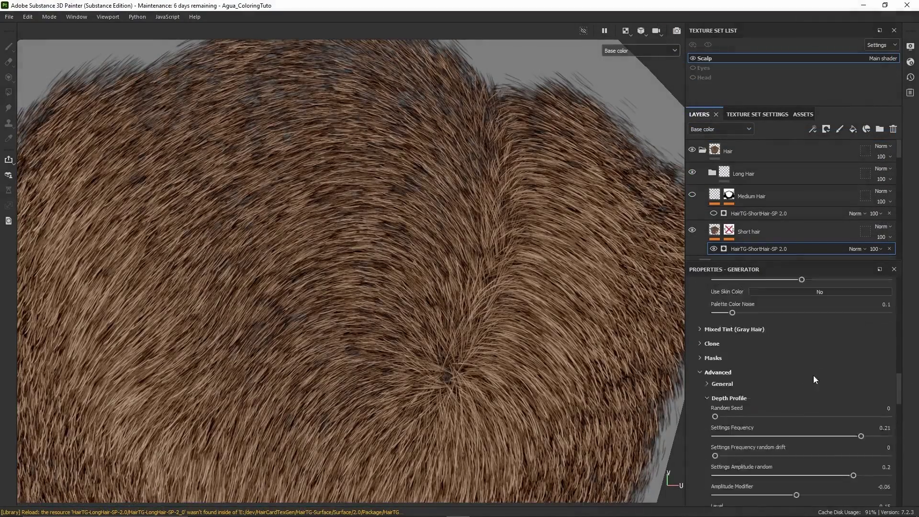
{"action": "left_click", "coordinate": [802, 302]}
{"action": "left_click", "coordinate": [770, 334]}
{"action": "left_click", "coordinate": [786, 302]}
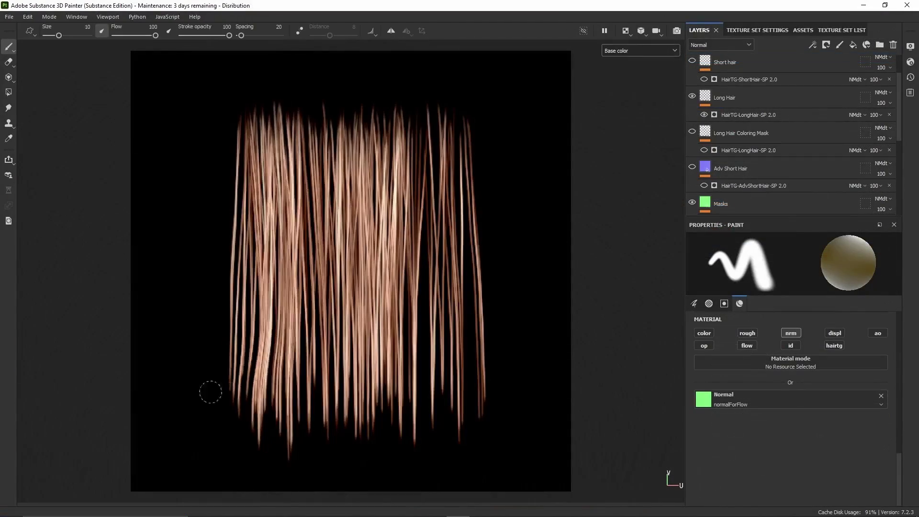
Paint strokes with the normalForFlow material over the hair strands to change their flow direction.
{"action": "mouse_move", "coordinate": [206, 389]}
{"action": "left_mouse_down"}
{"action": "mouse_move", "coordinate": [160, 375]}
{"action": "mouse_move", "coordinate": [176, 290]}
{"action": "left_mouse_up"}
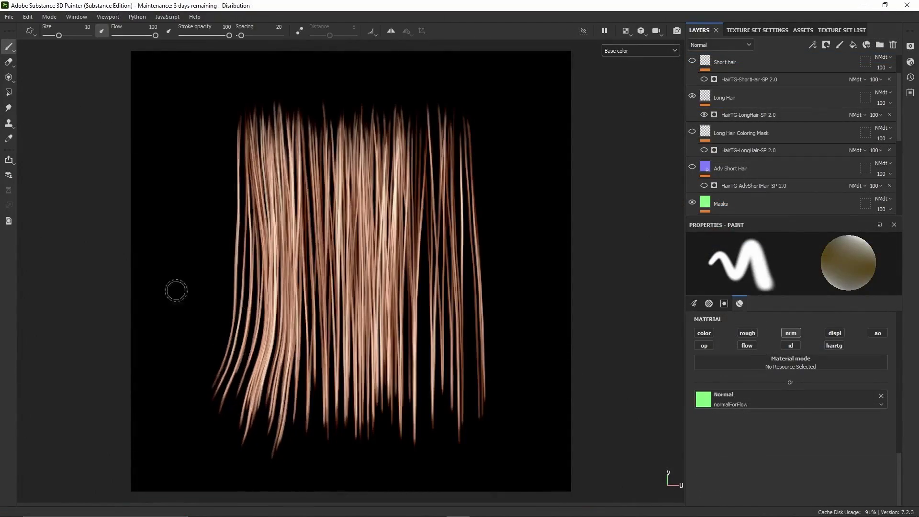
{"action": "left_click_drag", "start_coordinate": [433, 191], "coordinate": [537, 428]}
{"action": "mouse_move", "coordinate": [407, 138]}
{"action": "left_mouse_down"}
{"action": "mouse_move", "coordinate": [426, 194]}
{"action": "mouse_move", "coordinate": [445, 406]}
{"action": "left_mouse_up"}
{"action": "mouse_move", "coordinate": [244, 330]}
{"action": "left_mouse_down"}
{"action": "mouse_move", "coordinate": [256, 343]}
{"action": "mouse_move", "coordinate": [200, 332]}
{"action": "mouse_move", "coordinate": [201, 386]}
{"action": "left_mouse_up"}
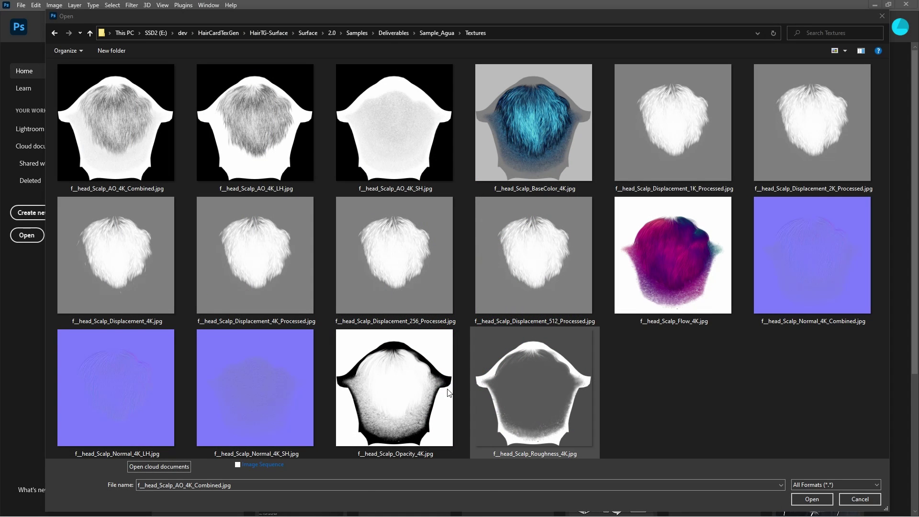
Switch to Photoshop, open f__head_Scalp_Opacity_4K.jpg and select the scalp shape with Select Subject.
{"action": "left_click", "coordinate": [423, 383]}
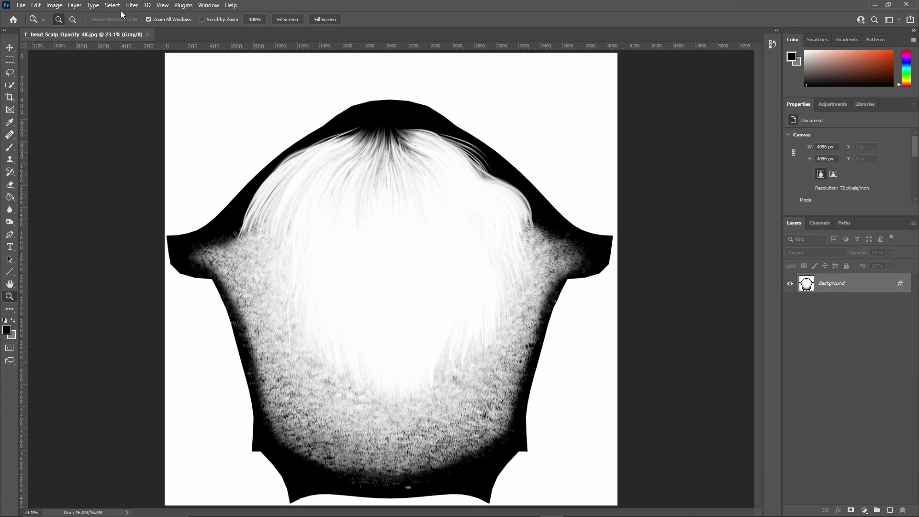
{"action": "left_click", "coordinate": [112, 5]}
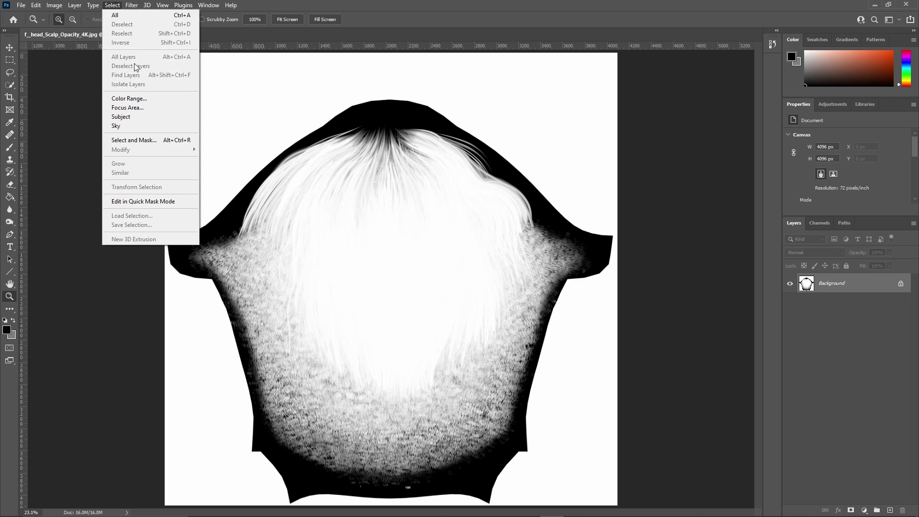
{"action": "left_click", "coordinate": [129, 118]}
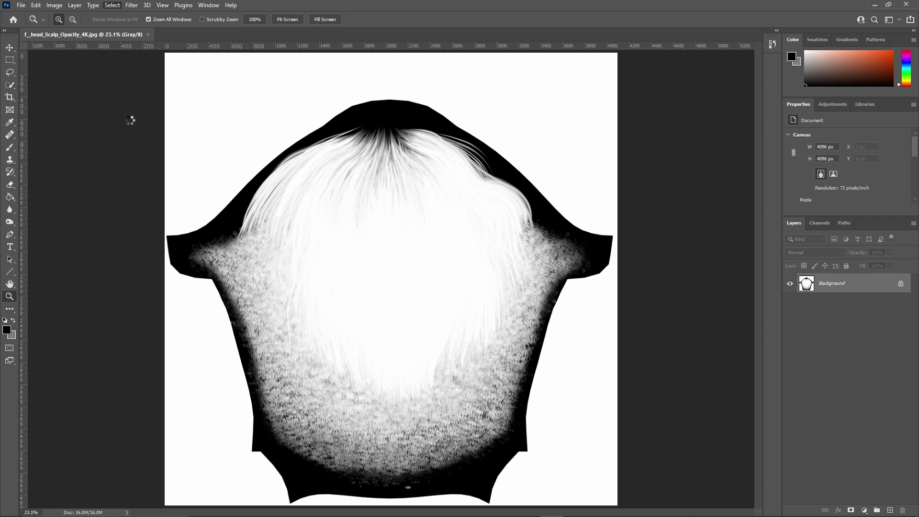
Remove the stray area at the scalp's lower edge from the selection with Quick Selection, and invert the selection.
{"action": "left_click", "coordinate": [10, 85]}
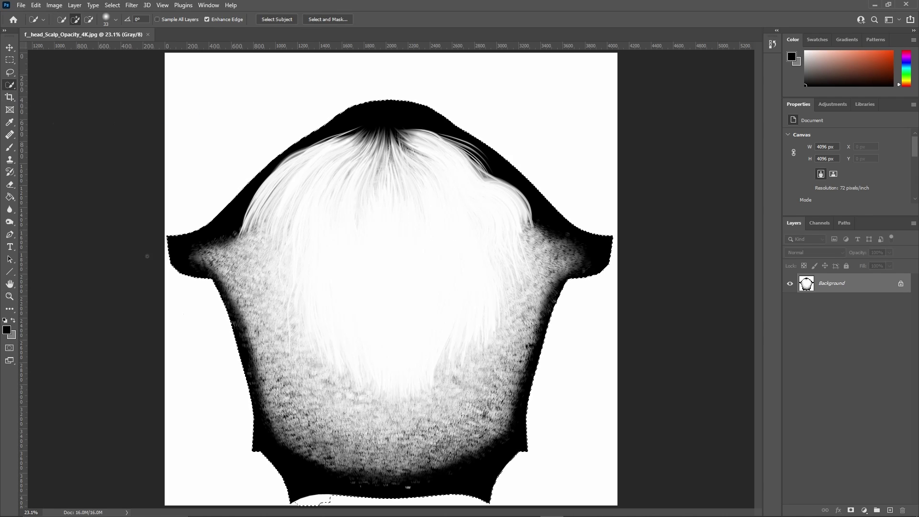
{"action": "left_click", "coordinate": [313, 505], "text": "alt"}
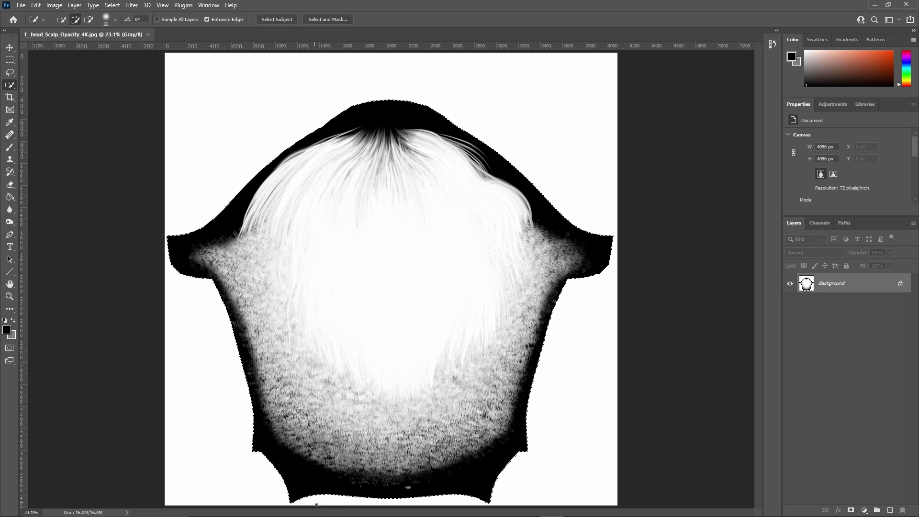
{"action": "left_click", "coordinate": [112, 6]}
{"action": "left_click", "coordinate": [126, 43]}
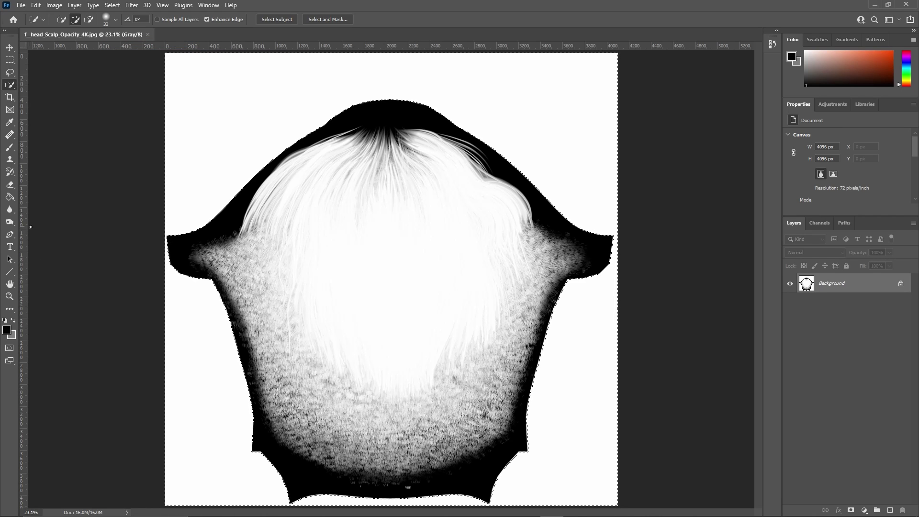
Fill the selected white background around the scalp with black (000000) using the Paint Bucket, and clear the selection.
{"action": "left_click", "coordinate": [7, 329]}
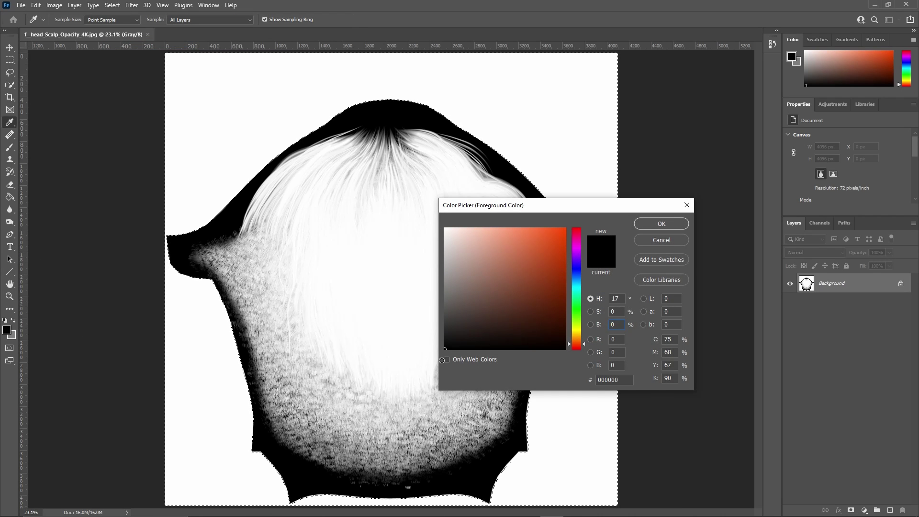
{"action": "left_click", "coordinate": [661, 224]}
{"action": "key", "text": "g"}
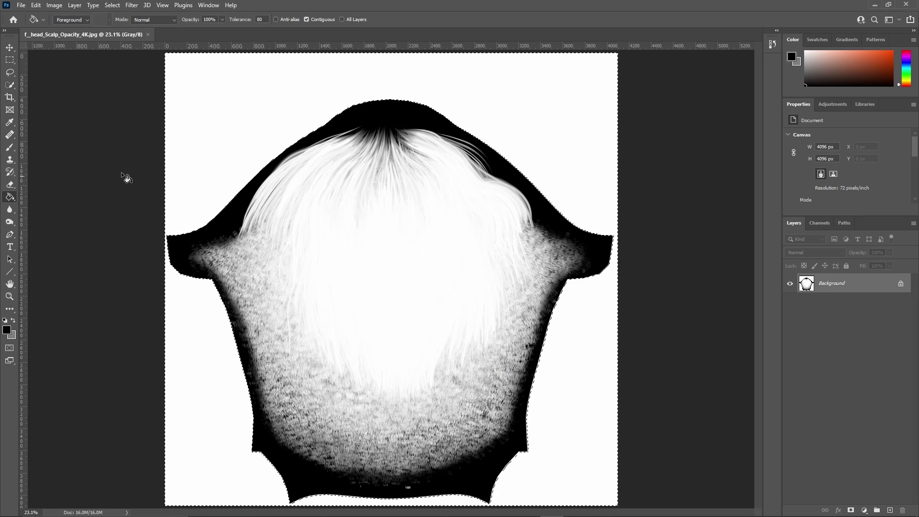
{"action": "left_click", "coordinate": [203, 144]}
{"action": "left_click", "coordinate": [112, 5]}
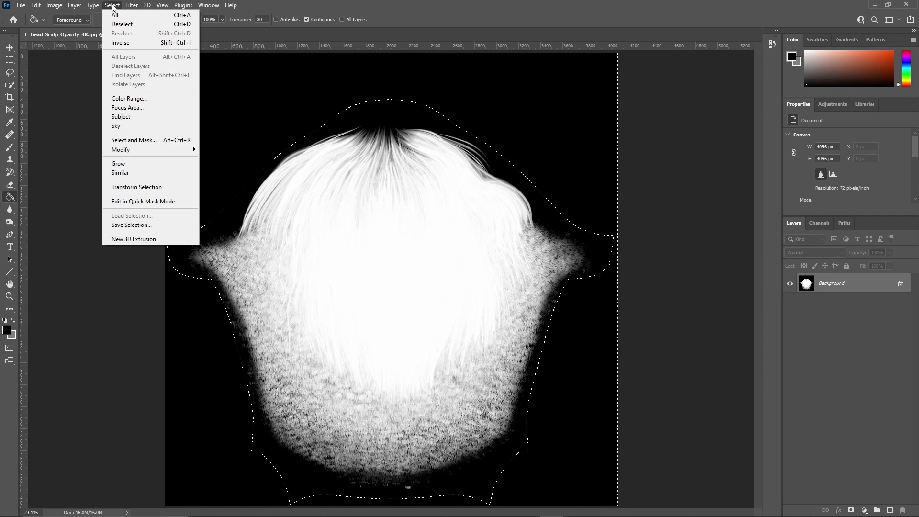
{"action": "left_click", "coordinate": [120, 21]}
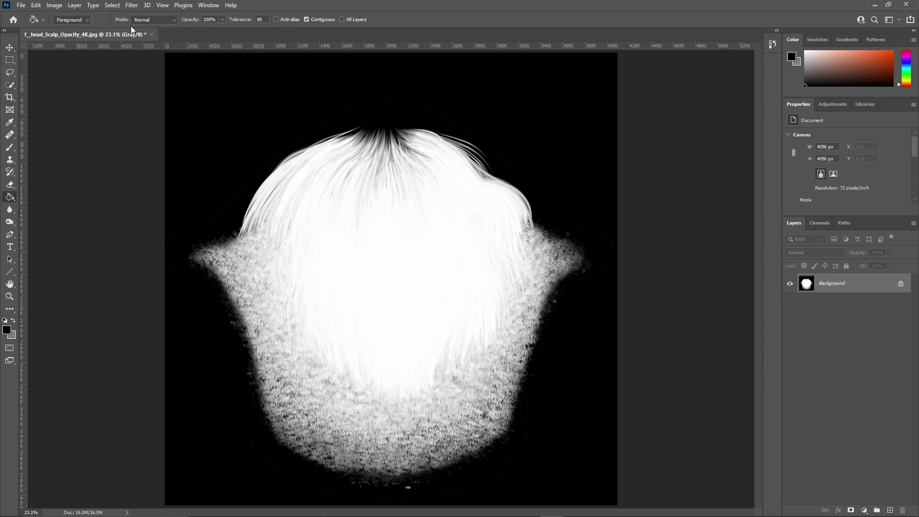
Export the edited opacity map with Quick Export as JPG.
{"action": "left_click", "coordinate": [21, 6]}
{"action": "mouse_move", "coordinate": [67, 156]}
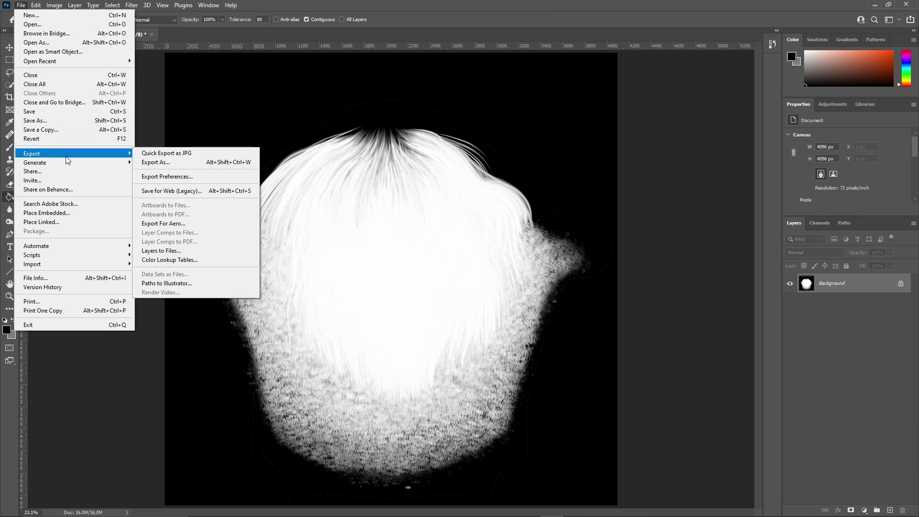
{"action": "left_click", "coordinate": [165, 152]}
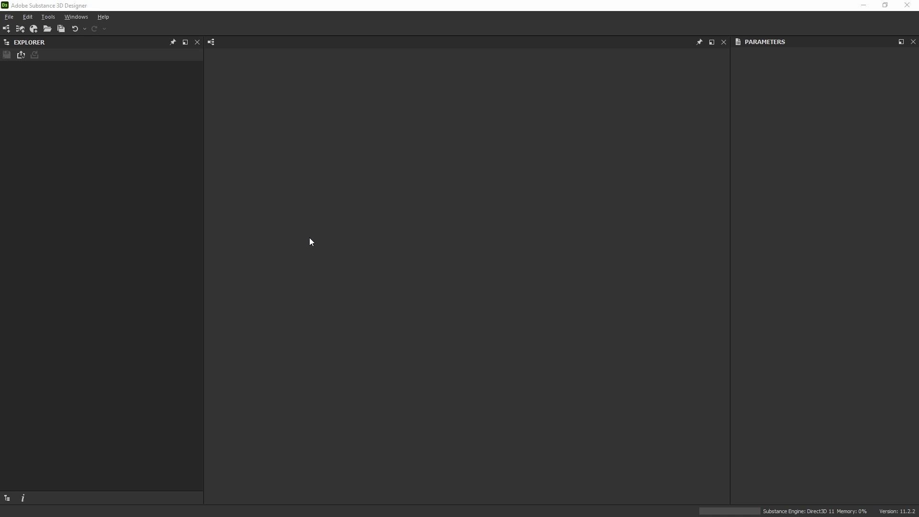
Switch to Substance 3D Designer and start a new Substance graph named AguaMat from the Metallic Roughness template.
{"action": "left_click", "coordinate": [9, 16]}
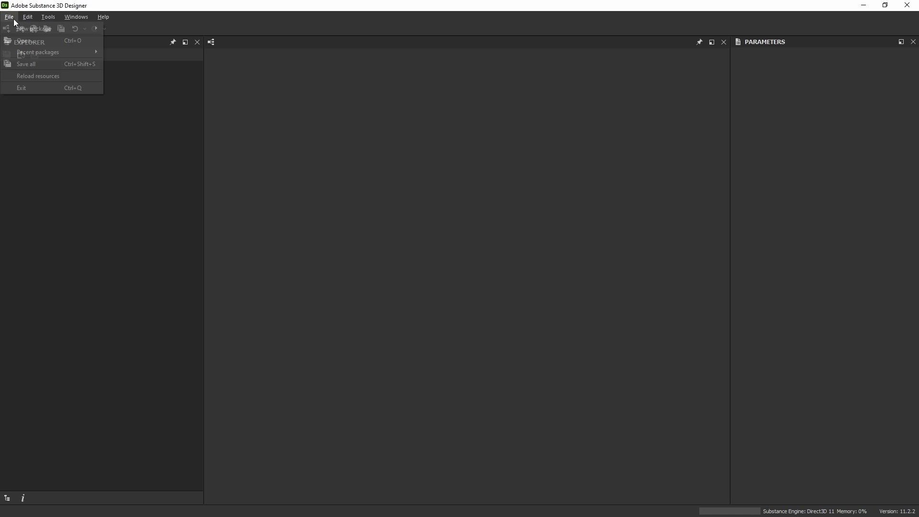
{"action": "mouse_move", "coordinate": [18, 30]}
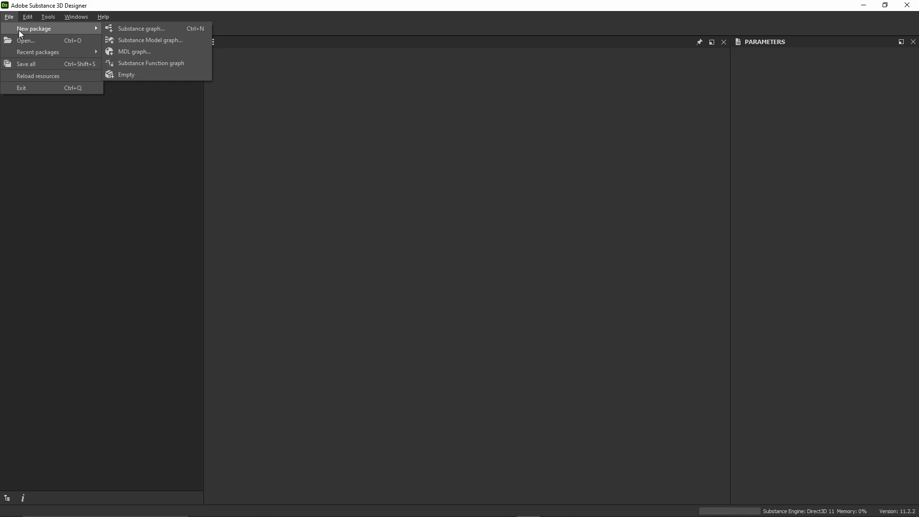
{"action": "left_click", "coordinate": [141, 29]}
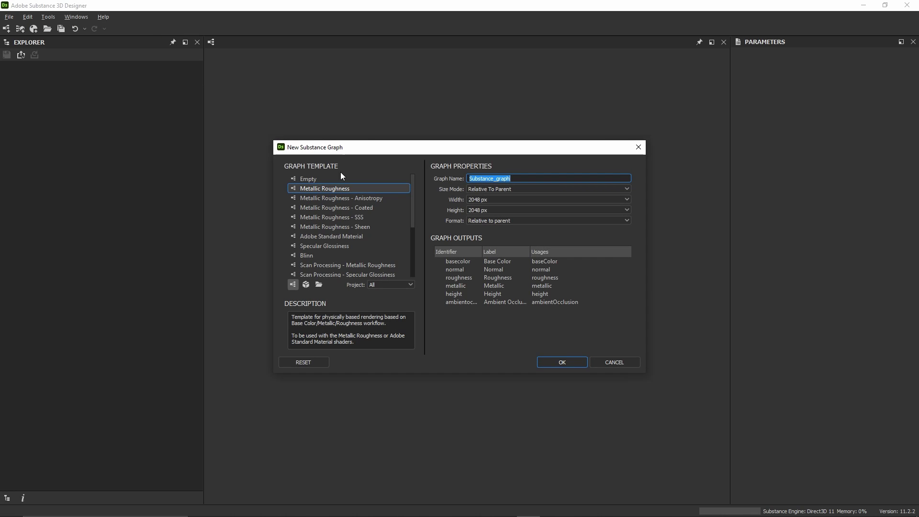
{"action": "left_click", "coordinate": [330, 188]}
{"action": "left_click", "coordinate": [536, 185]}
{"action": "double_click", "coordinate": [536, 186]}
{"action": "type", "text": "AguaMat"}
Set the new graph's width and height to 4096 px and create it.
{"action": "left_click", "coordinate": [627, 199]}
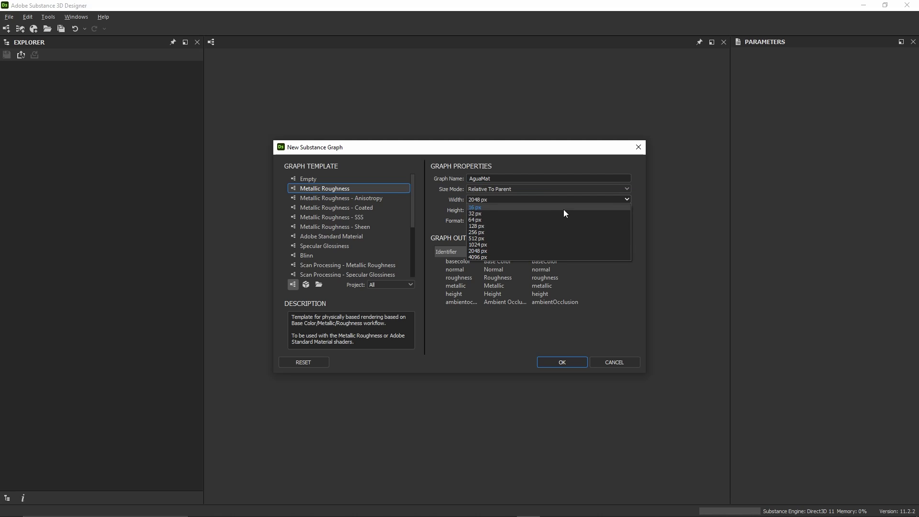
{"action": "left_click", "coordinate": [515, 256]}
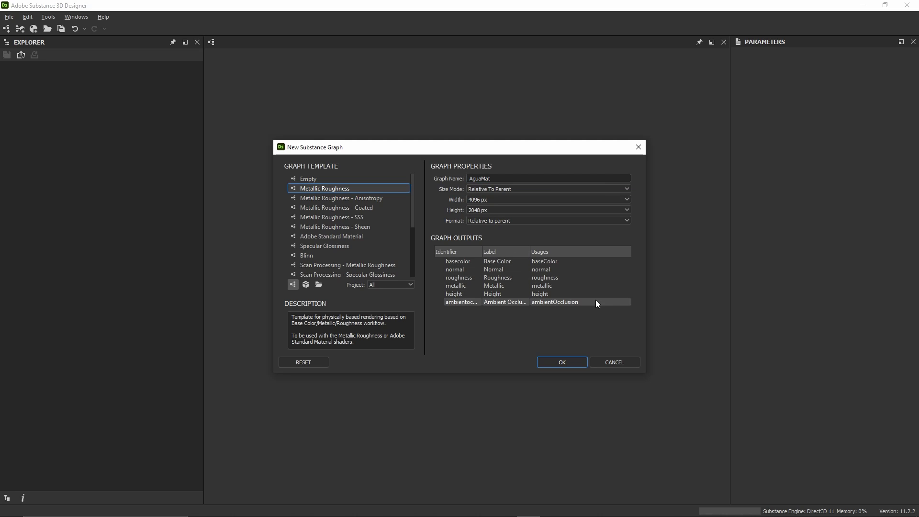
{"action": "left_click", "coordinate": [597, 209]}
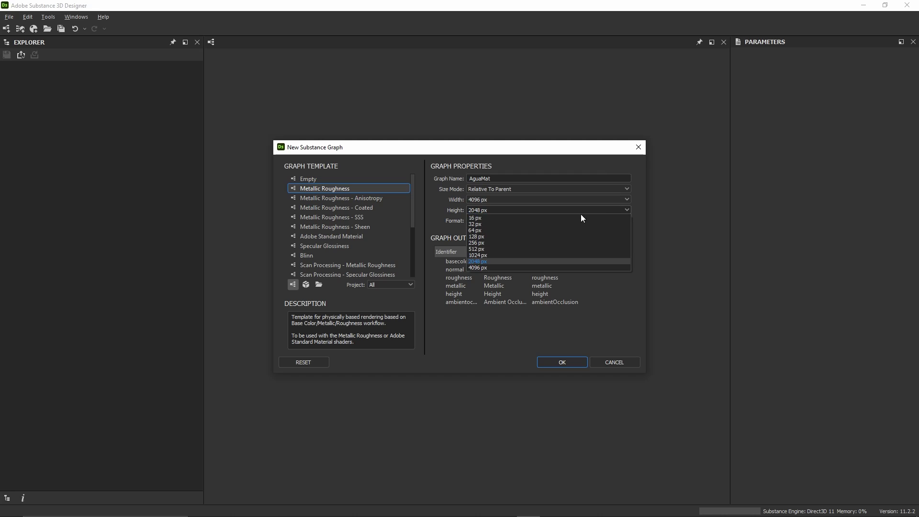
{"action": "left_click", "coordinate": [508, 265]}
{"action": "left_click", "coordinate": [576, 362]}
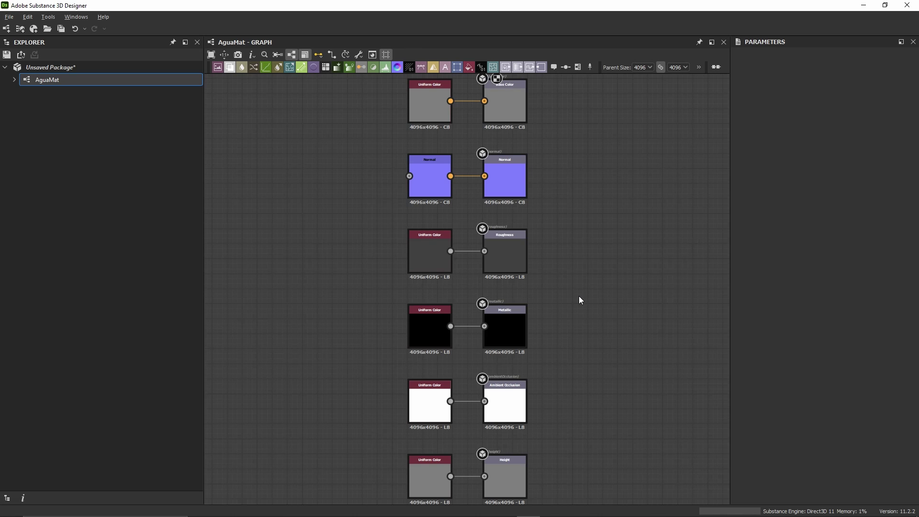
Delete the Uniform Color and Normal nodes feeding the outputs, keeping only the six output nodes.
{"action": "scroll", "coordinate": [579, 300], "scroll_direction": "down", "scroll_amount": 2}
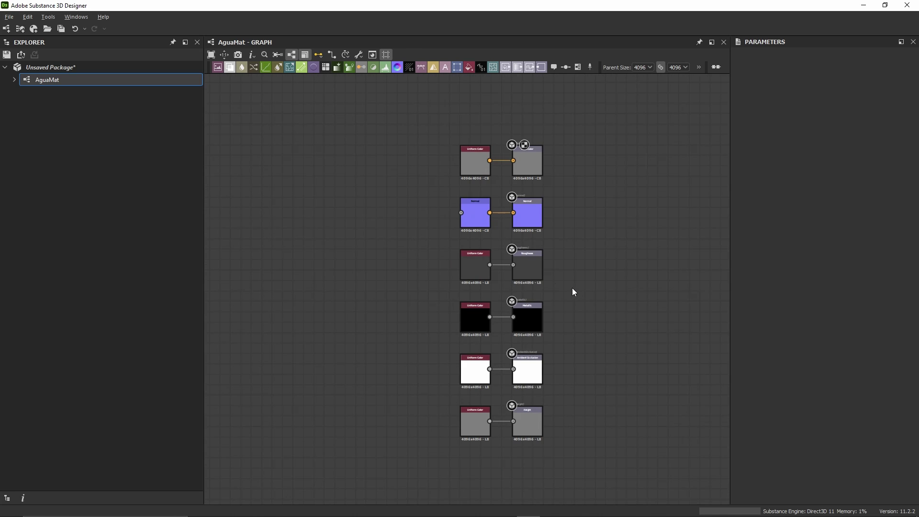
{"action": "left_click_drag", "start_coordinate": [414, 108], "coordinate": [490, 439]}
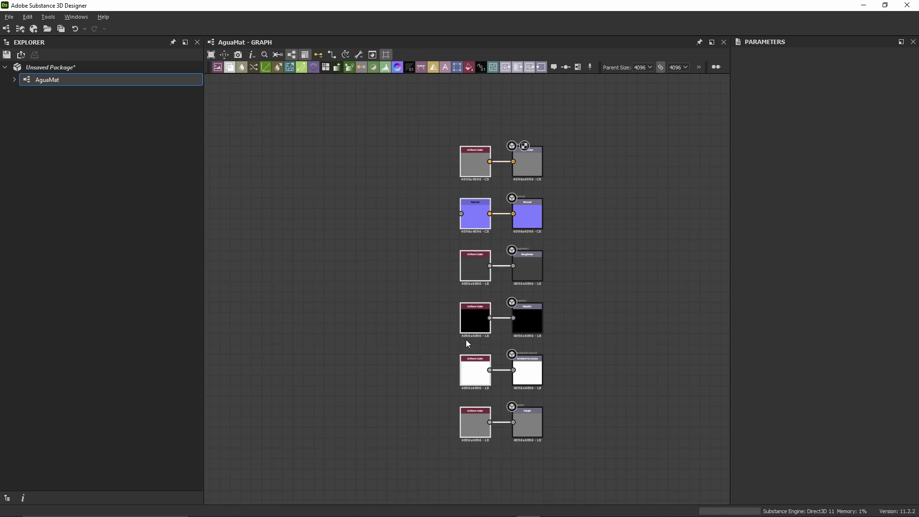
{"action": "key", "text": "Delete"}
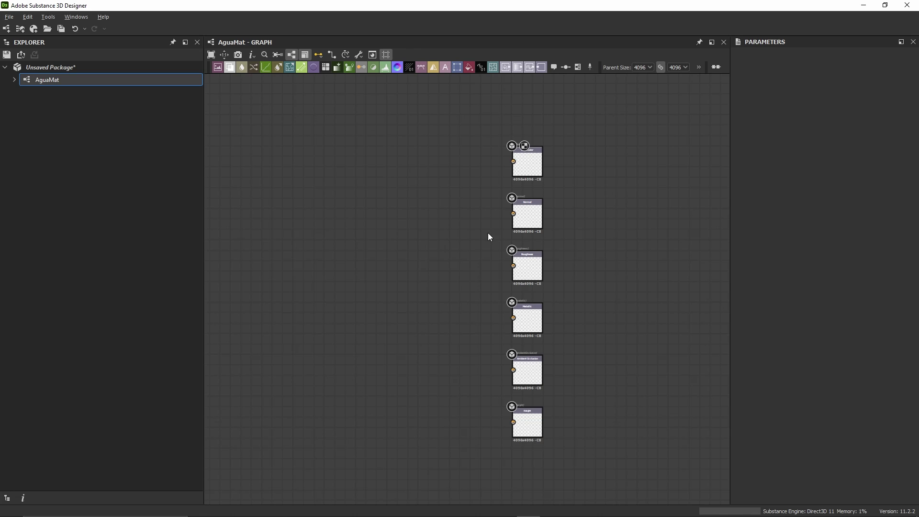
Import the combined AO, BaseColor, processed 4K Displacement, combined Normal, Opacity and Roughness 4K images from the Textures folder into the graph.
{"action": "key", "text": "alt+Tab"}
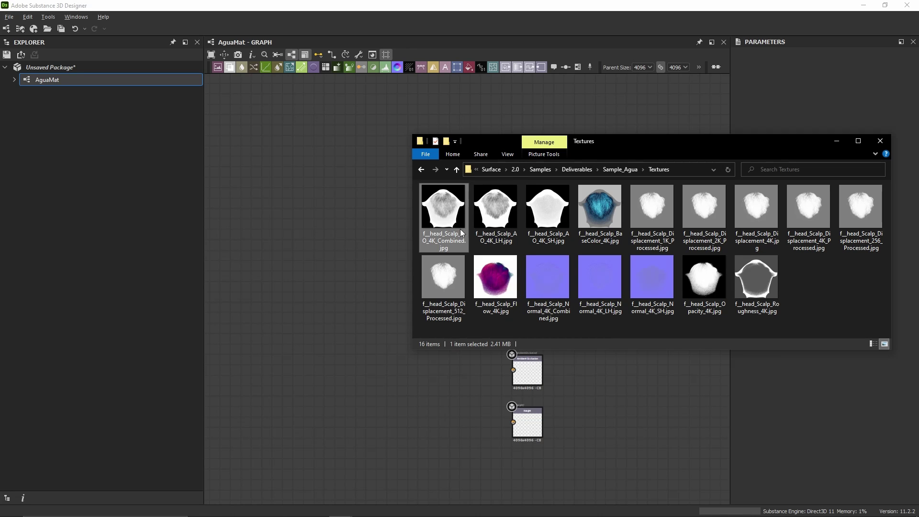
{"action": "left_click", "coordinate": [599, 215], "text": "ctrl"}
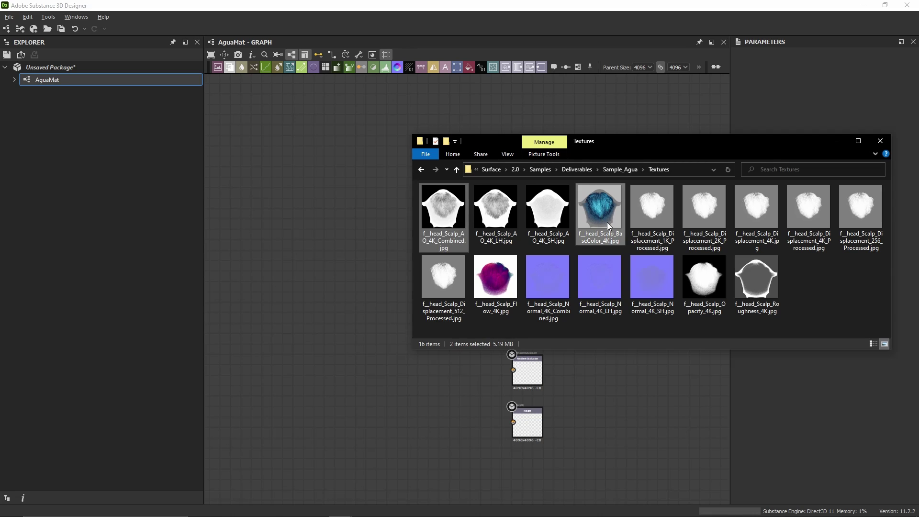
{"action": "left_click", "coordinate": [808, 220], "text": "ctrl"}
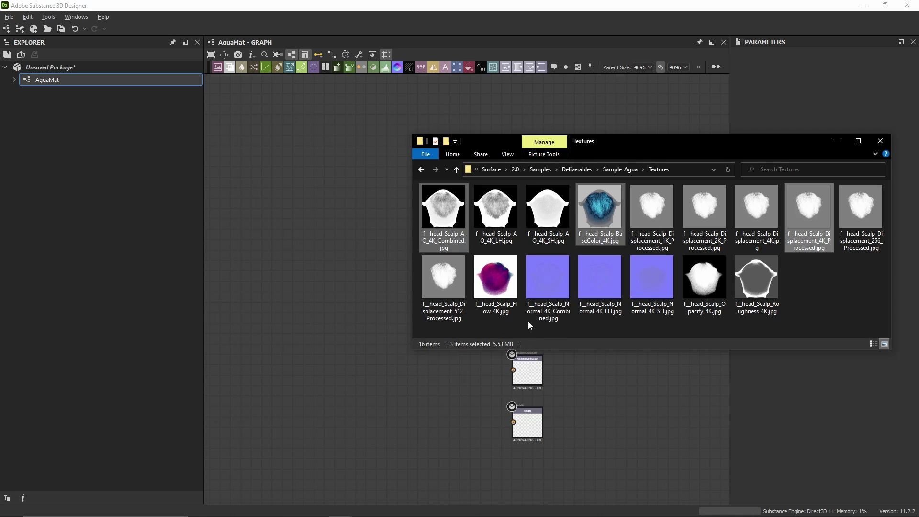
{"action": "left_click", "coordinate": [551, 288], "text": "ctrl"}
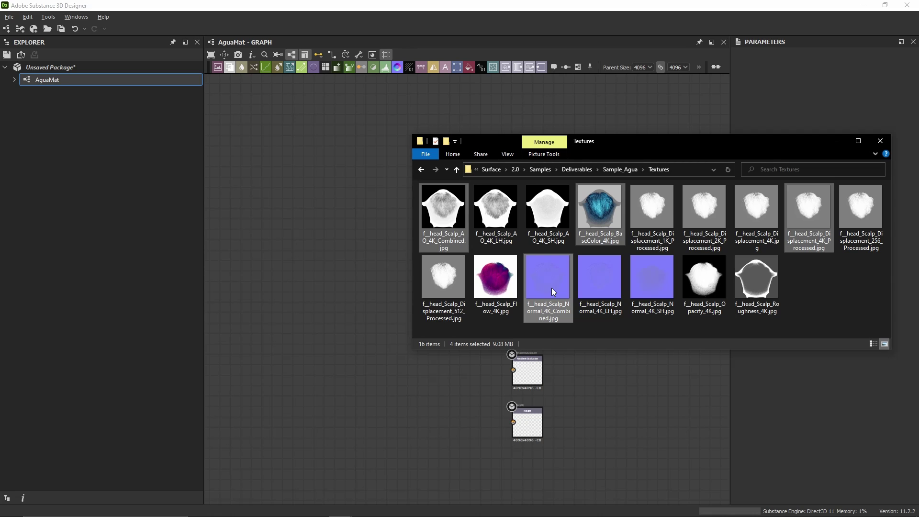
{"action": "left_click", "coordinate": [704, 289], "text": "ctrl"}
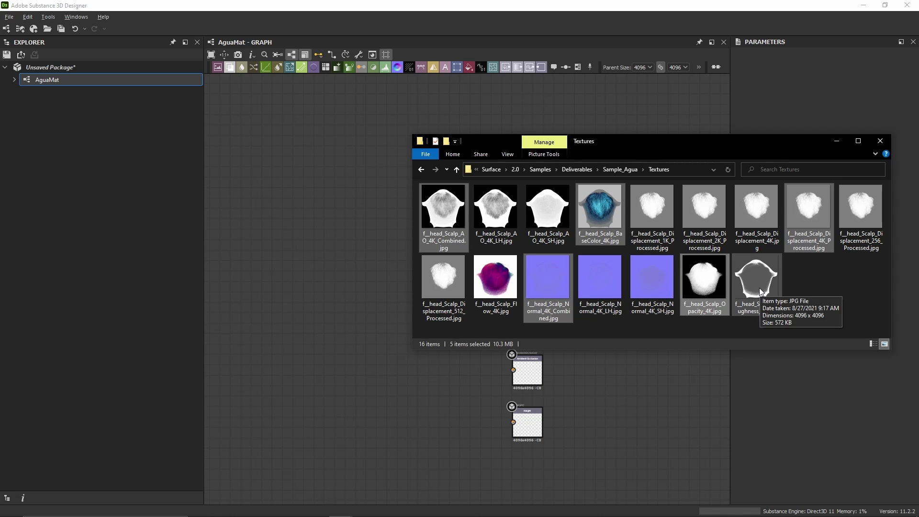
{"action": "left_click", "coordinate": [763, 290], "text": "ctrl"}
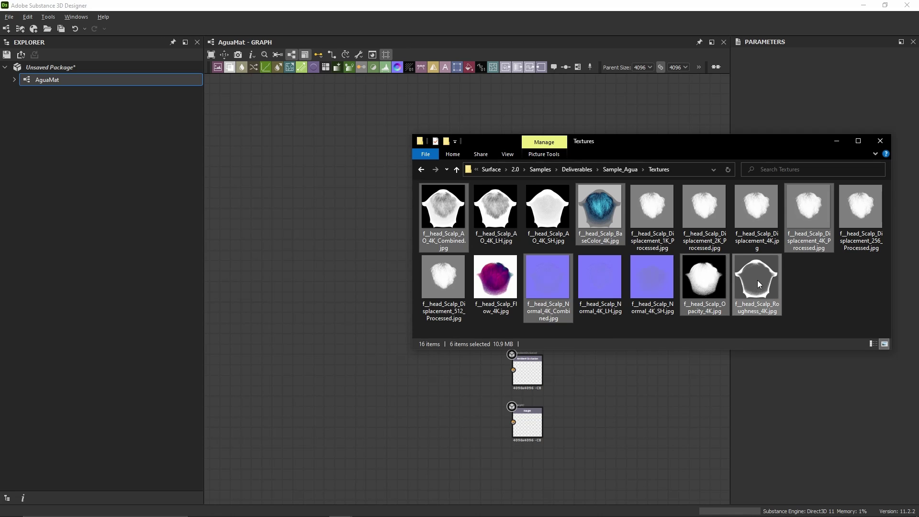
{"action": "left_click_drag", "start_coordinate": [757, 280], "coordinate": [360, 305]}
{"action": "left_click", "coordinate": [379, 314]}
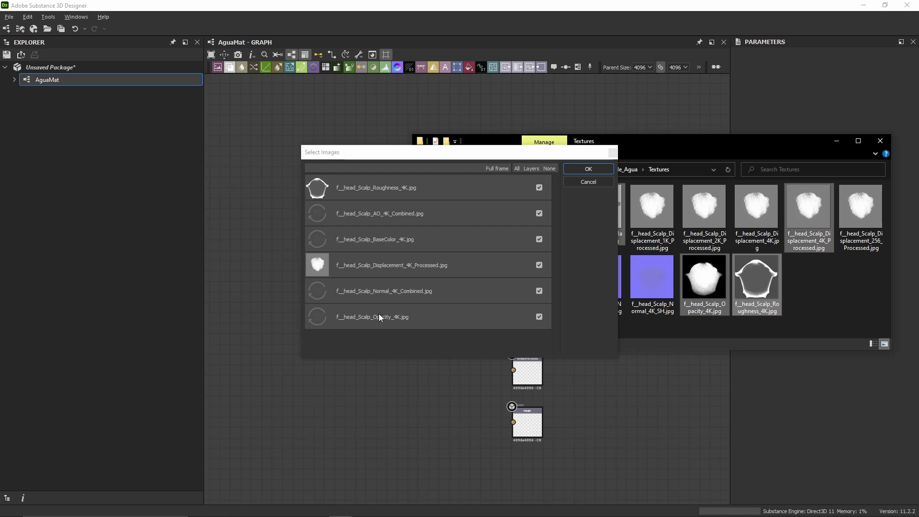
{"action": "left_click", "coordinate": [576, 168]}
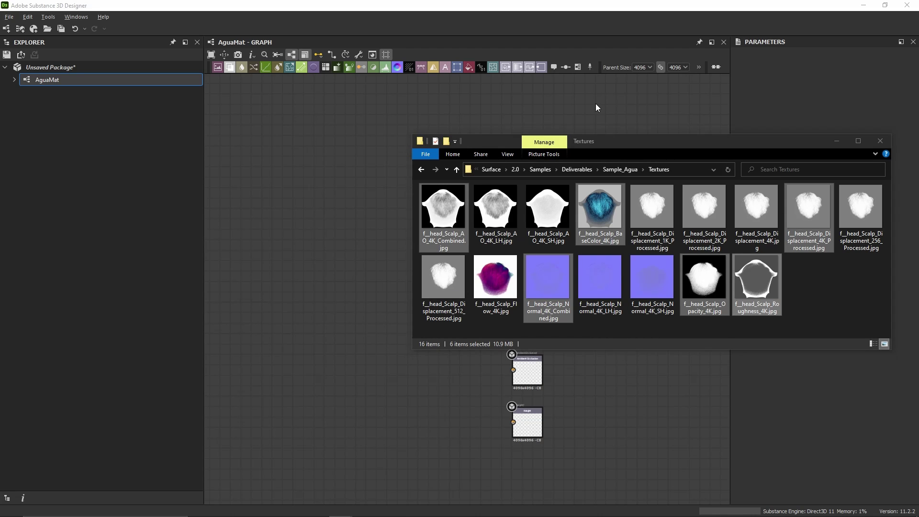
Link the roughness bitmap to the Roughness output and the AO bitmap to the Ambient Occlusion output.
{"action": "scroll", "coordinate": [370, 237], "scroll_direction": "down", "scroll_amount": 4}
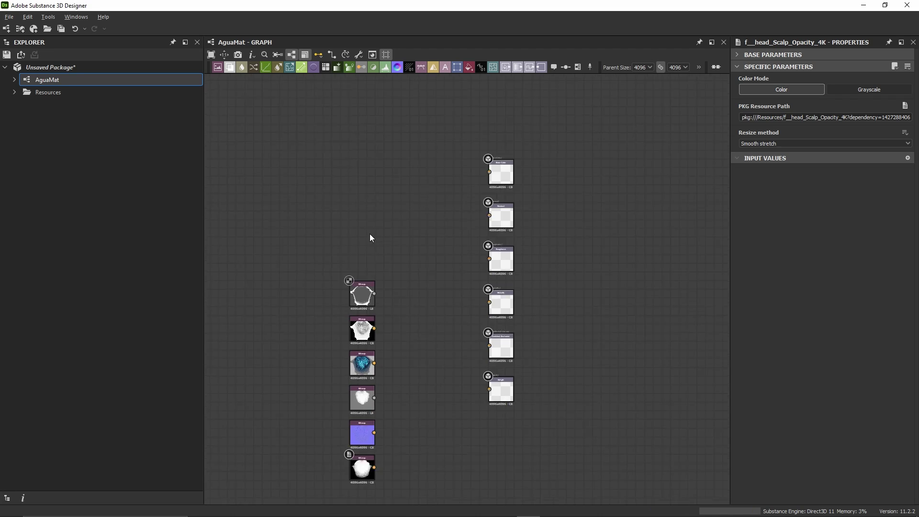
{"action": "left_click_drag", "start_coordinate": [369, 289], "coordinate": [409, 217]}
{"action": "scroll", "coordinate": [431, 206], "scroll_direction": "up", "scroll_amount": 5}
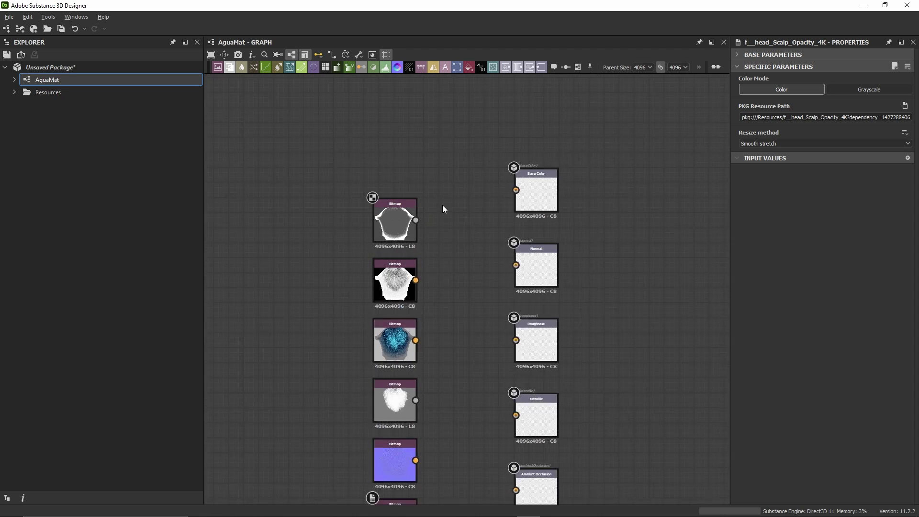
{"action": "left_click_drag", "start_coordinate": [349, 227], "coordinate": [580, 443]}
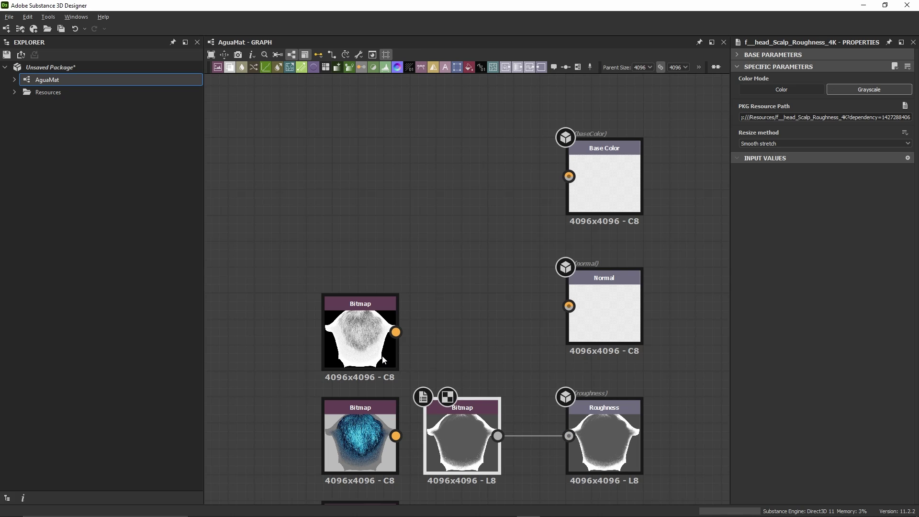
{"action": "middle_click_drag", "start_coordinate": [431, 294], "coordinate": [406, 183]}
{"action": "scroll", "coordinate": [405, 186], "scroll_direction": "down", "scroll_amount": 2}
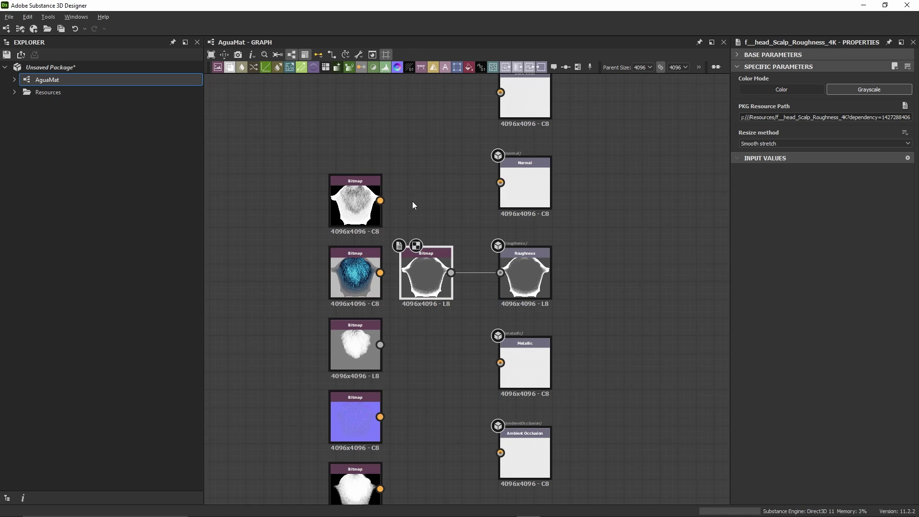
{"action": "left_click_drag", "start_coordinate": [343, 219], "coordinate": [517, 460]}
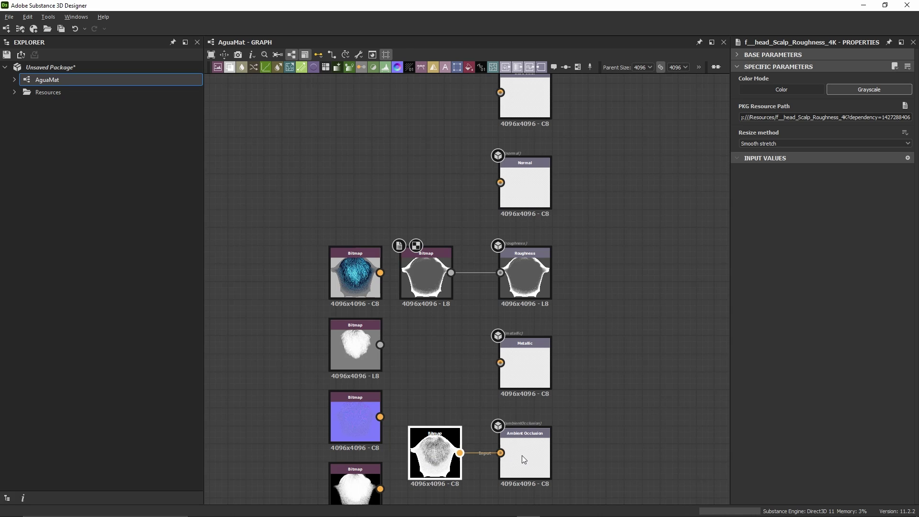
Link the normal bitmap to the Normal output and place the opacity bitmap above the Base Color output.
{"action": "left_click_drag", "start_coordinate": [357, 423], "coordinate": [505, 184]}
{"action": "middle_click_drag", "start_coordinate": [383, 227], "coordinate": [368, 121]}
{"action": "scroll", "coordinate": [361, 411], "scroll_direction": "up", "scroll_amount": 2}
{"action": "scroll", "coordinate": [352, 409], "scroll_direction": "down", "scroll_amount": 2}
{"action": "left_click_drag", "start_coordinate": [345, 406], "coordinate": [405, 87]}
{"action": "middle_click_drag", "start_coordinate": [395, 146], "coordinate": [384, 254]}
{"action": "left_click_drag", "start_coordinate": [387, 202], "coordinate": [388, 189]}
{"action": "scroll", "coordinate": [340, 330], "scroll_direction": "up", "scroll_amount": 2}
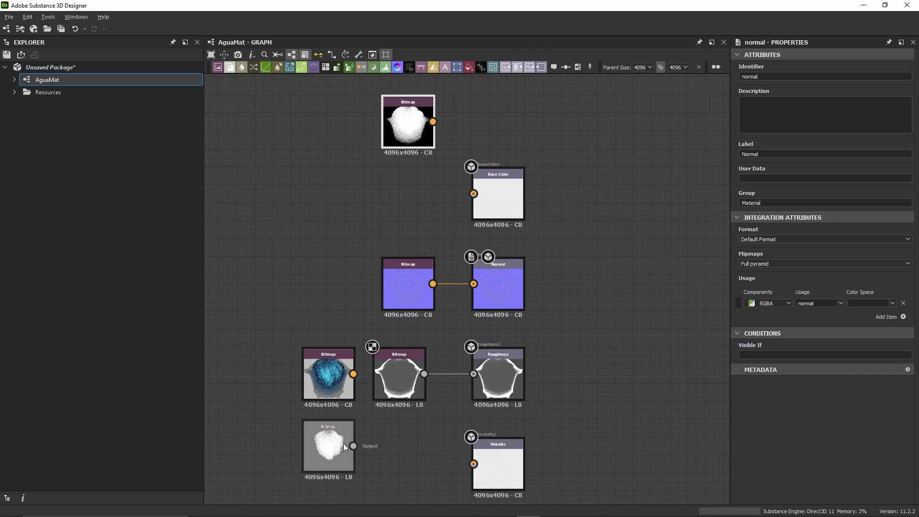
Link the base color bitmap to the Base Color output and move the opacity bitmap farther above it.
{"action": "left_click_drag", "start_coordinate": [324, 386], "coordinate": [390, 196]}
{"action": "left_click_drag", "start_coordinate": [482, 199], "coordinate": [474, 194]}
{"action": "scroll", "coordinate": [473, 194], "scroll_direction": "down", "scroll_amount": 1}
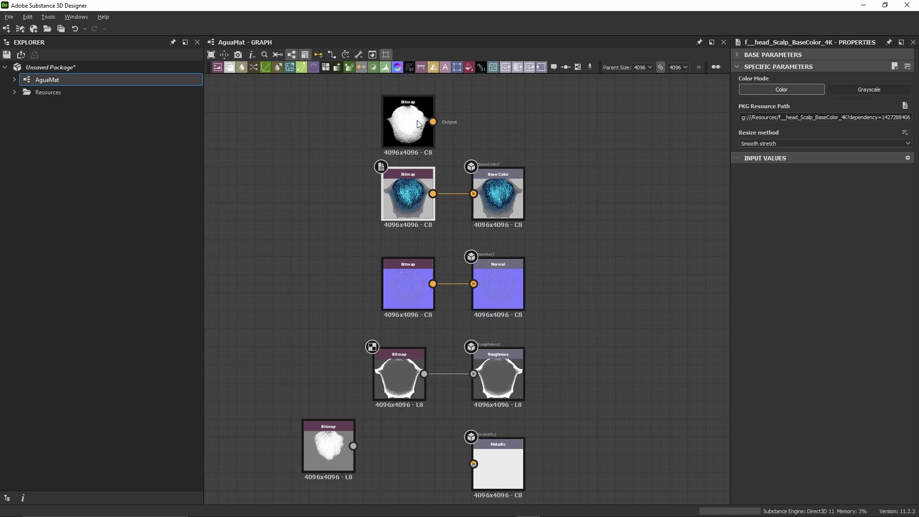
{"action": "left_click_drag", "start_coordinate": [411, 124], "coordinate": [412, 89]}
{"action": "scroll", "coordinate": [397, 152], "scroll_direction": "down", "scroll_amount": 1}
{"action": "middle_click_drag", "start_coordinate": [399, 175], "coordinate": [387, 117]}
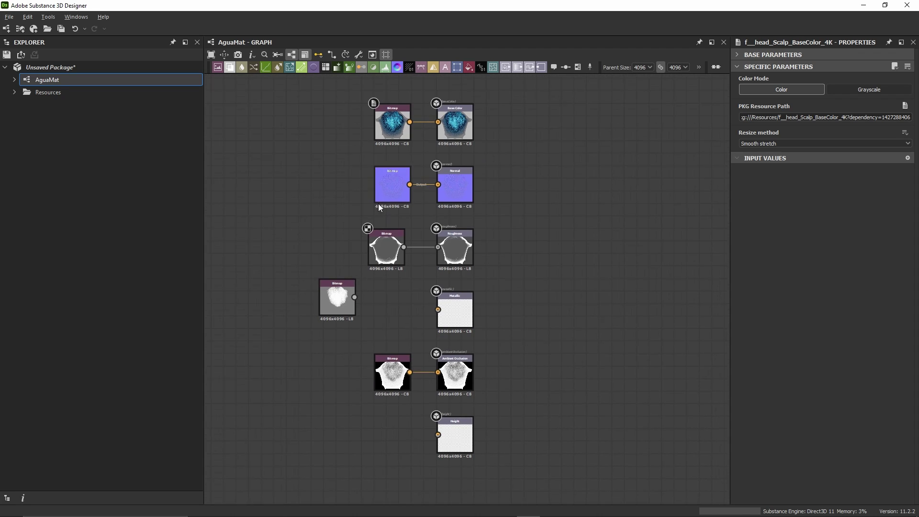
Place the displacement bitmap beside the Height output and link it to that output.
{"action": "scroll", "coordinate": [426, 438], "scroll_direction": "up", "scroll_amount": 3}
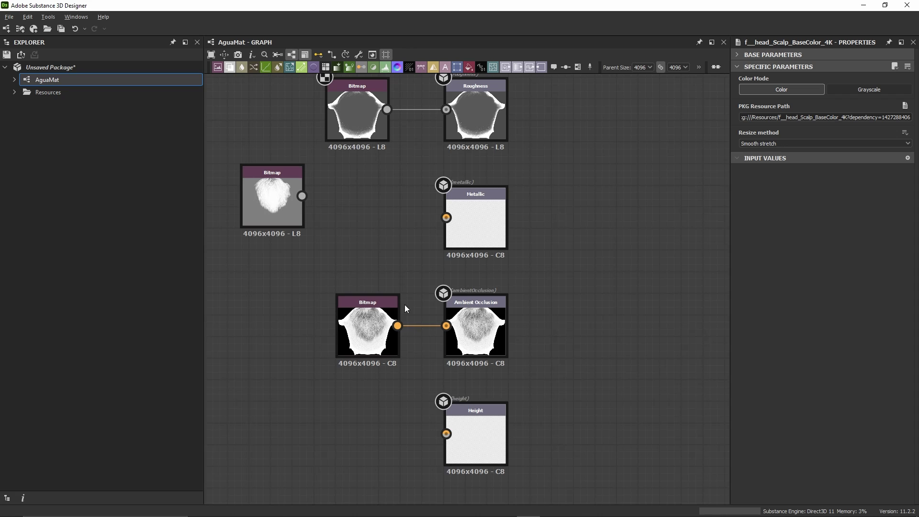
{"action": "left_click_drag", "start_coordinate": [278, 188], "coordinate": [374, 426]}
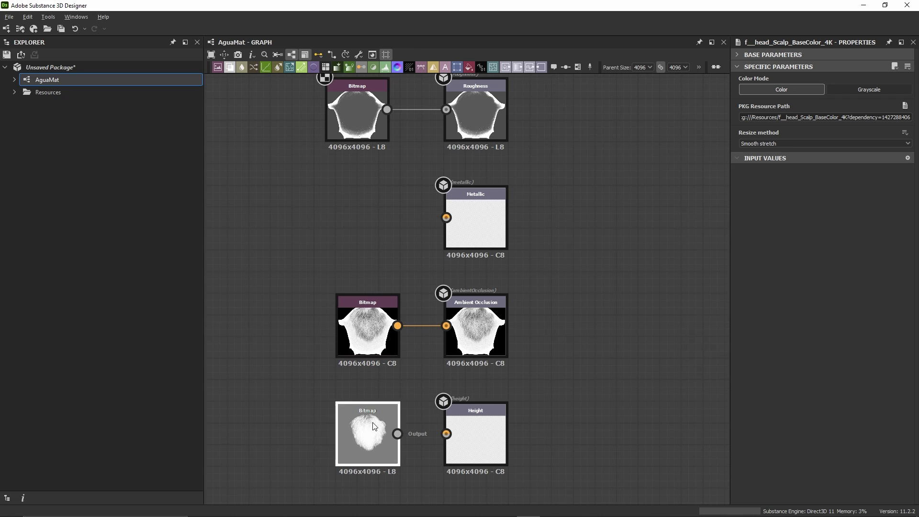
{"action": "middle_click_drag", "start_coordinate": [588, 429], "coordinate": [584, 235]}
{"action": "left_click_drag", "start_coordinate": [393, 239], "coordinate": [448, 243]}
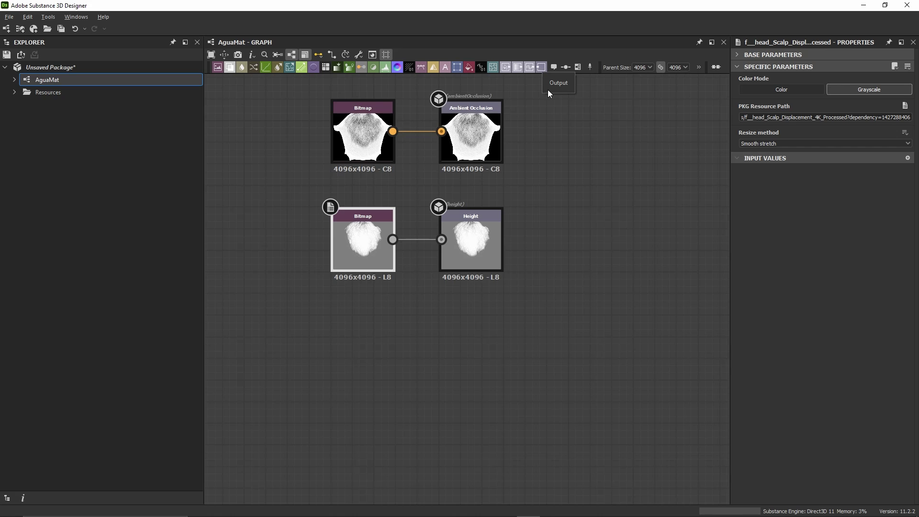
Add an output node below Height, fed by the displacement bitmap, and set its identifier to displacement.
{"action": "left_click", "coordinate": [540, 66]}
{"action": "left_click_drag", "start_coordinate": [471, 310], "coordinate": [467, 352]}
{"action": "left_click", "coordinate": [752, 77]}
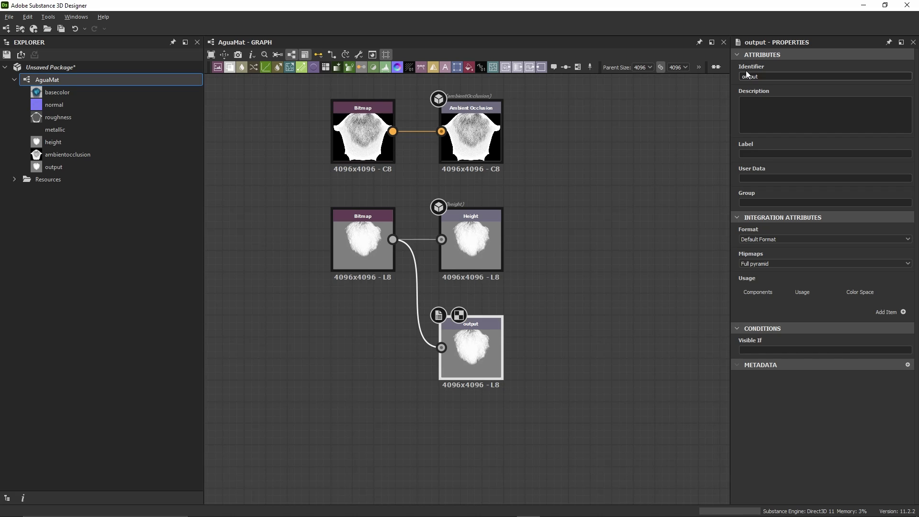
{"action": "double_click", "coordinate": [774, 77]}
{"action": "type", "text": "displacement"}
Add a usage item to the displacement output and set its usage to displacement.
{"action": "left_click", "coordinate": [903, 312]}
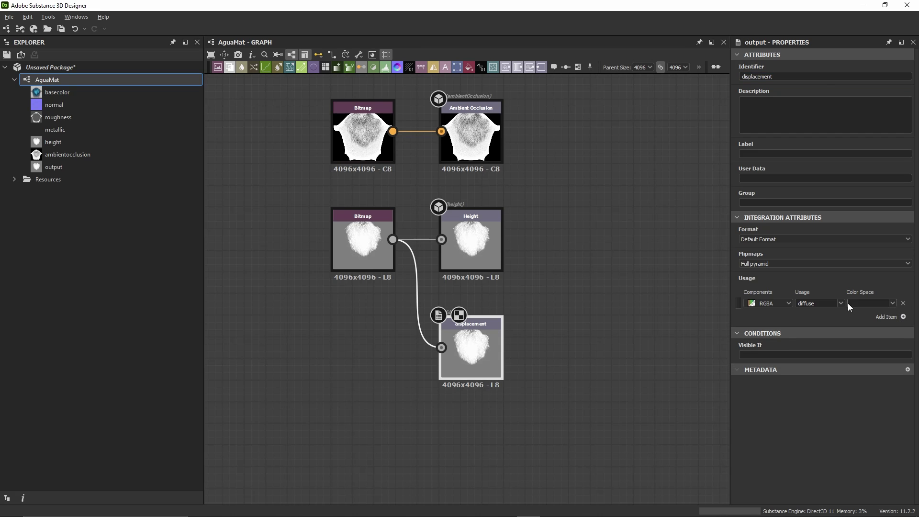
{"action": "left_click", "coordinate": [840, 302]}
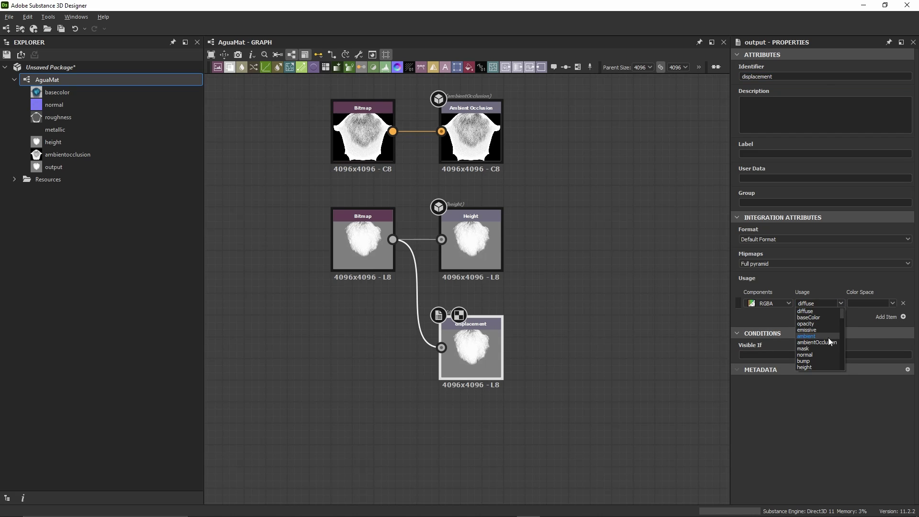
{"action": "scroll", "coordinate": [828, 338], "scroll_direction": "down", "scroll_amount": 1}
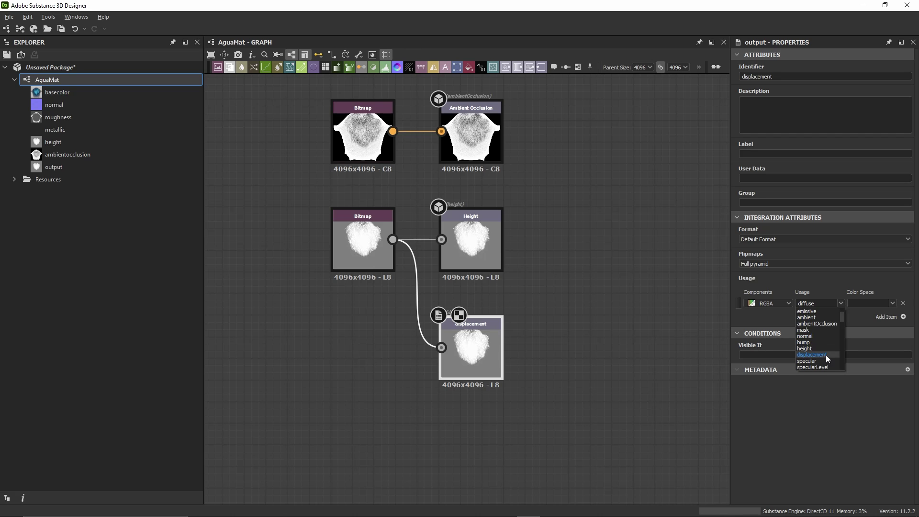
{"action": "left_click", "coordinate": [825, 355]}
{"action": "left_click", "coordinate": [603, 307]}
Delete the unused Metallic output node.
{"action": "middle_click_drag", "start_coordinate": [533, 131], "coordinate": [533, 234]}
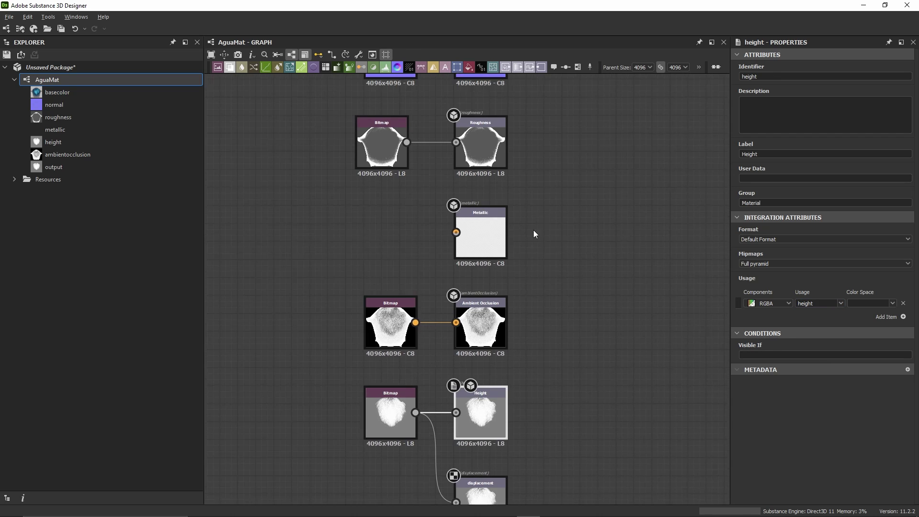
{"action": "scroll", "coordinate": [533, 231], "scroll_direction": "up", "scroll_amount": 2}
{"action": "left_click", "coordinate": [462, 220]}
{"action": "left_click", "coordinate": [461, 224]}
{"action": "key", "text": "Delete"}
{"action": "scroll", "coordinate": [460, 221], "scroll_direction": "down", "scroll_amount": 5}
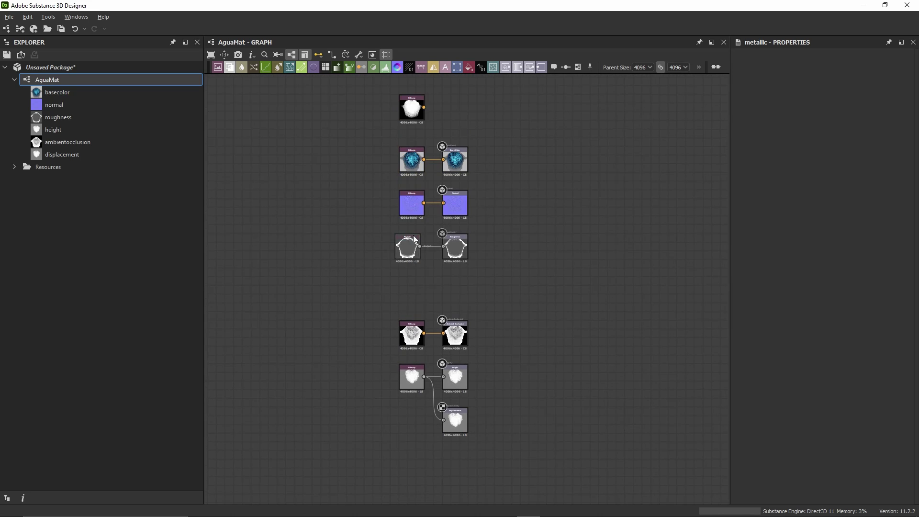
Move the base color, normal and roughness node pairs down to close the gap, and bring the opacity bitmap down with them.
{"action": "left_click_drag", "start_coordinate": [398, 180], "coordinate": [471, 259]}
{"action": "left_click_drag", "start_coordinate": [456, 248], "coordinate": [456, 289]}
{"action": "scroll", "coordinate": [443, 139], "scroll_direction": "up", "scroll_amount": 2}
{"action": "left_click_drag", "start_coordinate": [398, 103], "coordinate": [397, 153]}
{"action": "scroll", "coordinate": [478, 139], "scroll_direction": "up", "scroll_amount": 3}
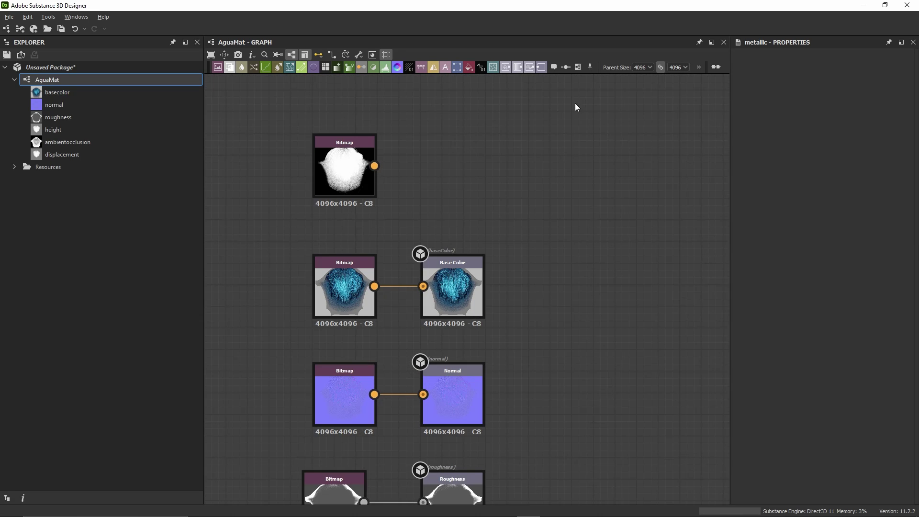
Add an output node beside the opacity bitmap and set its identifier to opacity.
{"action": "left_click", "coordinate": [543, 65]}
{"action": "left_click", "coordinate": [459, 168]}
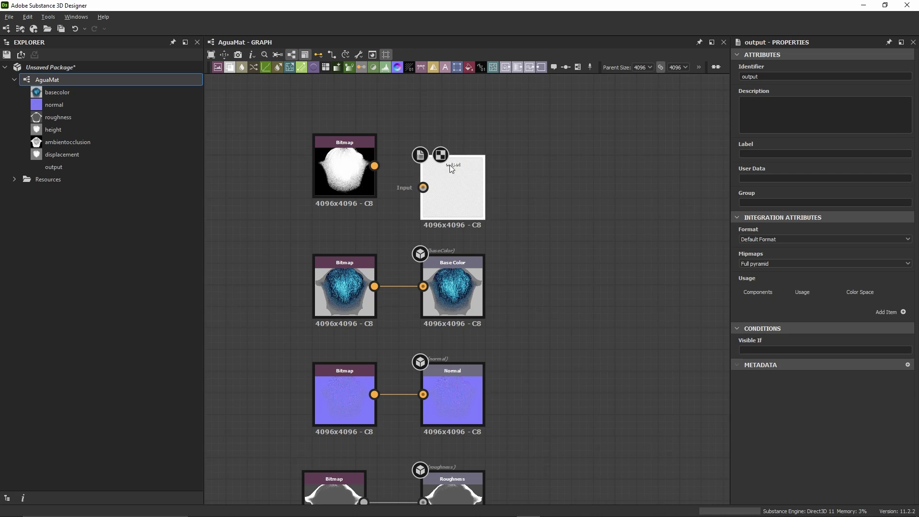
{"action": "double_click", "coordinate": [749, 76]}
{"action": "type", "text": "opacity"}
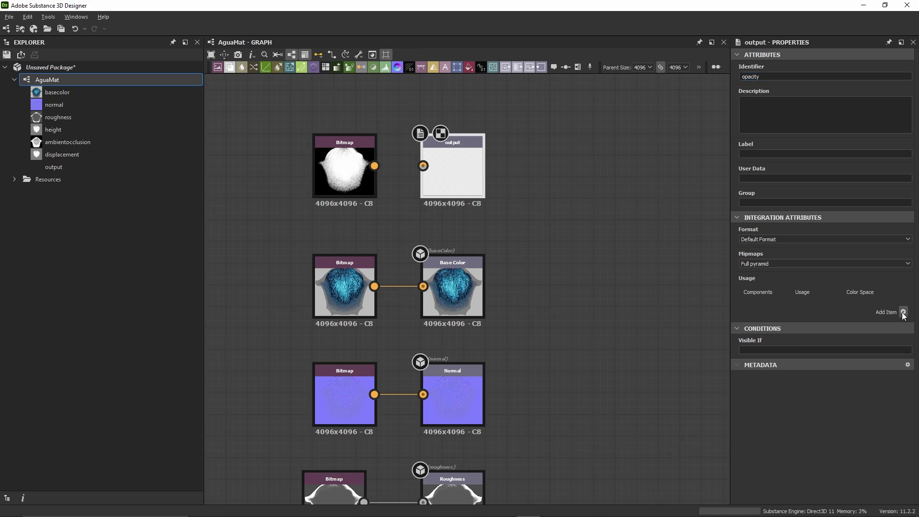
Give the new output a usage item set to opacity and link the opacity bitmap to it.
{"action": "left_click", "coordinate": [903, 312]}
{"action": "left_click", "coordinate": [839, 302]}
{"action": "left_click", "coordinate": [818, 323]}
{"action": "left_click_drag", "start_coordinate": [374, 165], "coordinate": [423, 166]}
Set the opacity output's user data to IsChannelsAlpha=true.
{"action": "left_click", "coordinate": [768, 178]}
{"action": "type", "text": "IsChannelsAlpha=true"}
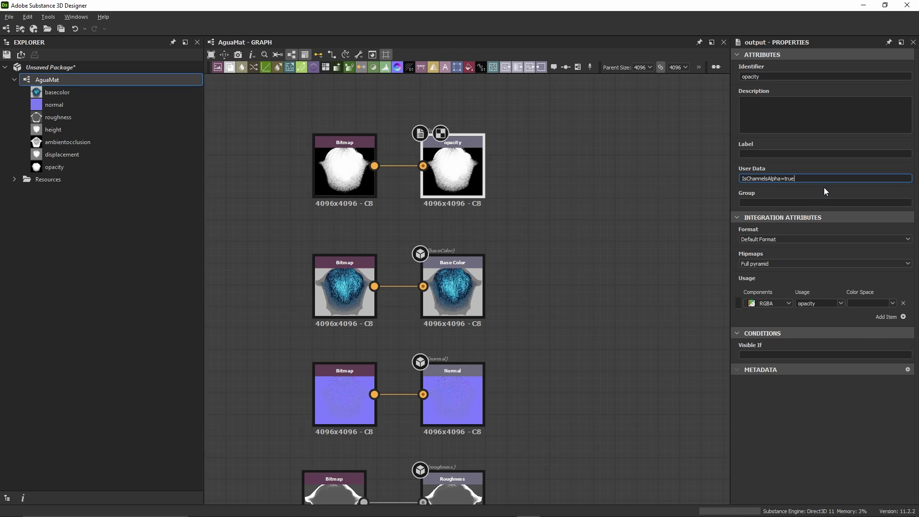
{"action": "left_click", "coordinate": [821, 186]}
Save the package as AguaMat.sbs in the AguaMat folder, replacing the existing file.
{"action": "right_click", "coordinate": [59, 66]}
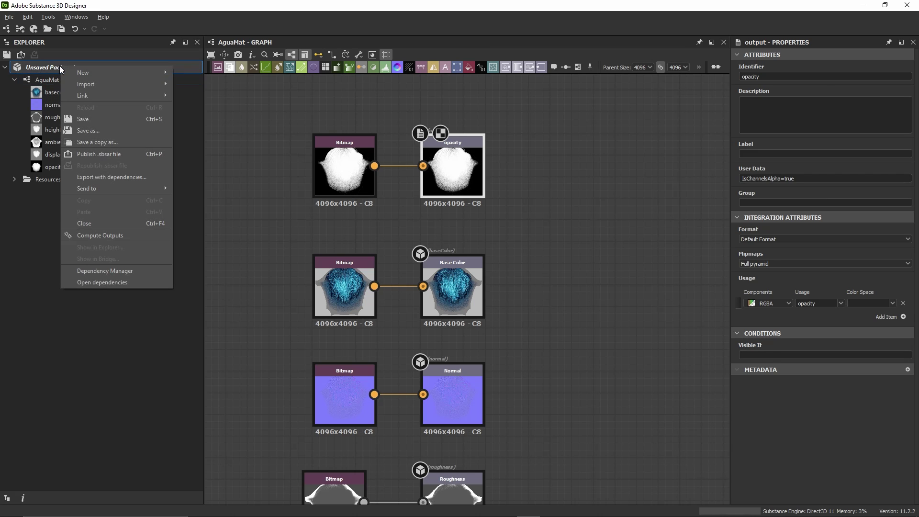
{"action": "left_click", "coordinate": [82, 119]}
{"action": "left_click", "coordinate": [576, 292]}
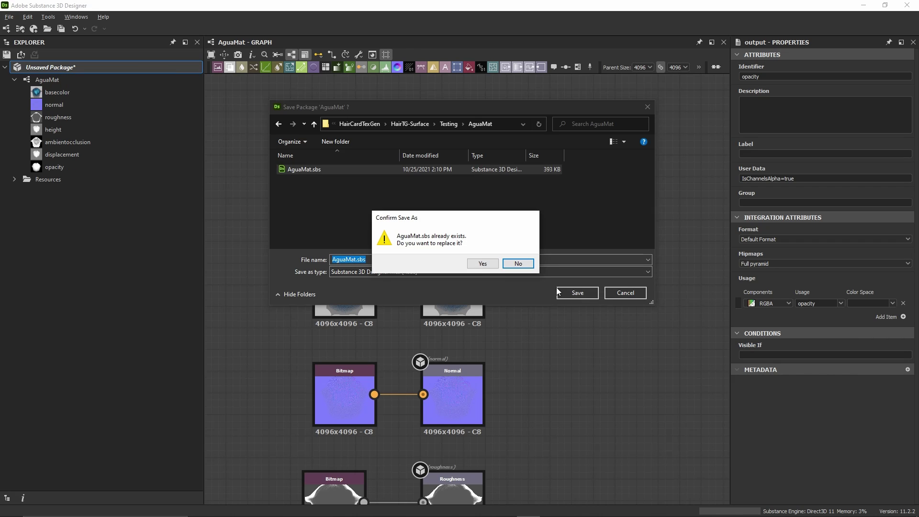
{"action": "left_click", "coordinate": [487, 264]}
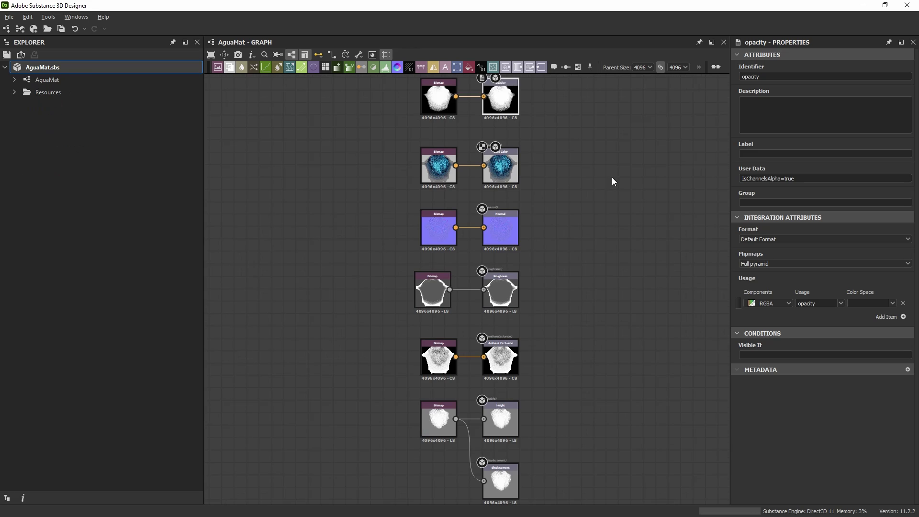
Set the AguaMat graph's type to Standard material and save the AguaMat.sbs package.
{"action": "left_click", "coordinate": [612, 177]}
{"action": "left_click", "coordinate": [612, 181]}
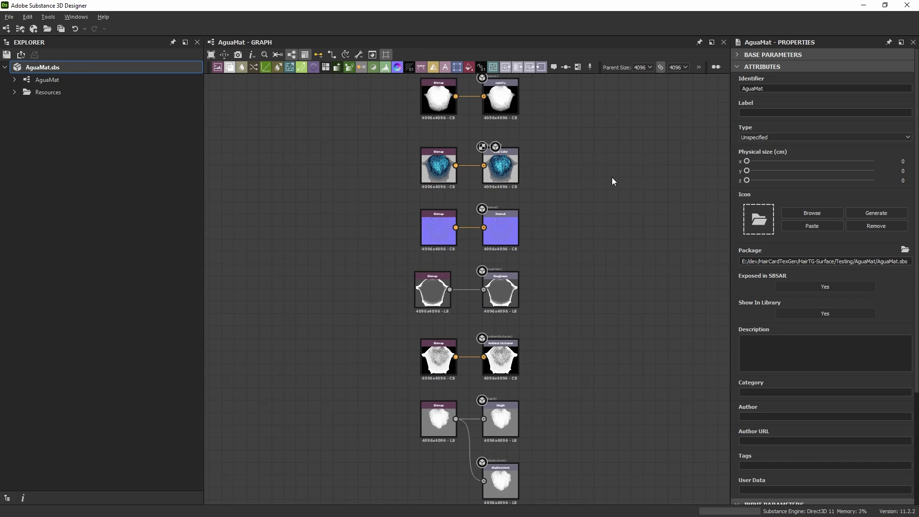
{"action": "left_click", "coordinate": [796, 136]}
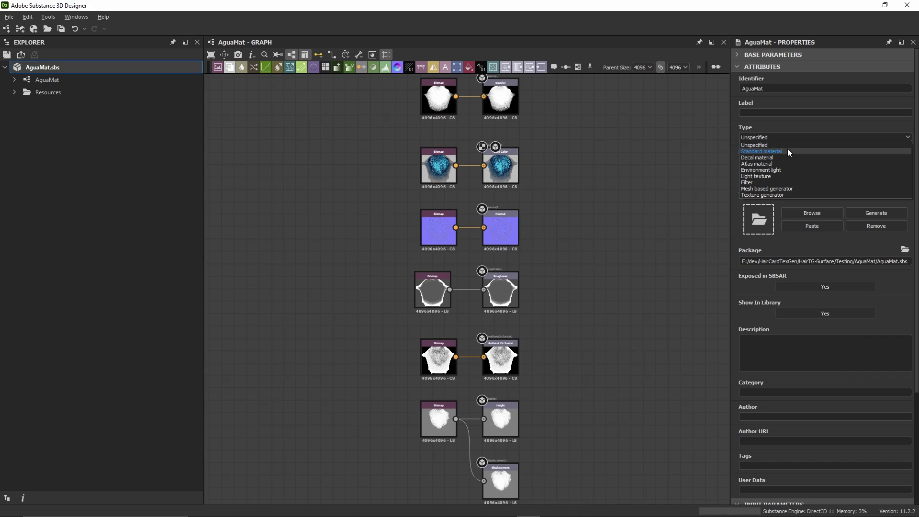
{"action": "left_click", "coordinate": [788, 150]}
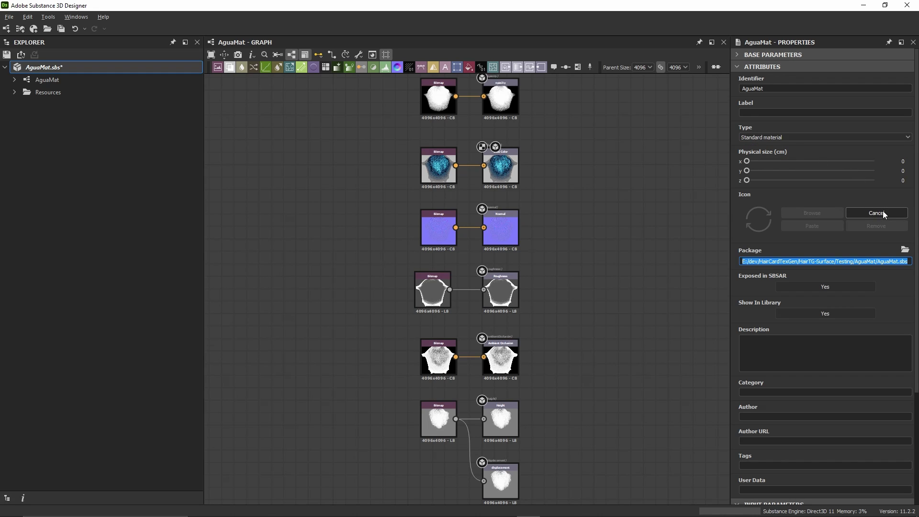
{"action": "right_click", "coordinate": [53, 70]}
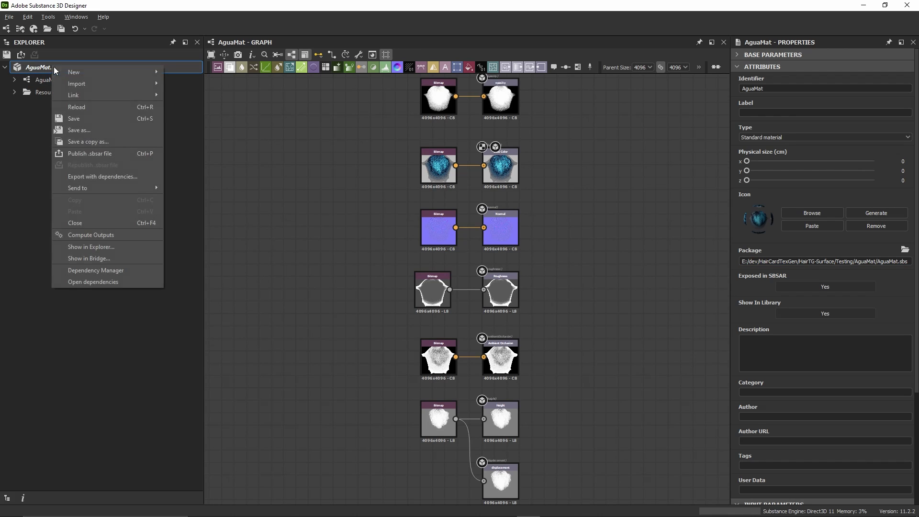
{"action": "left_click", "coordinate": [83, 119]}
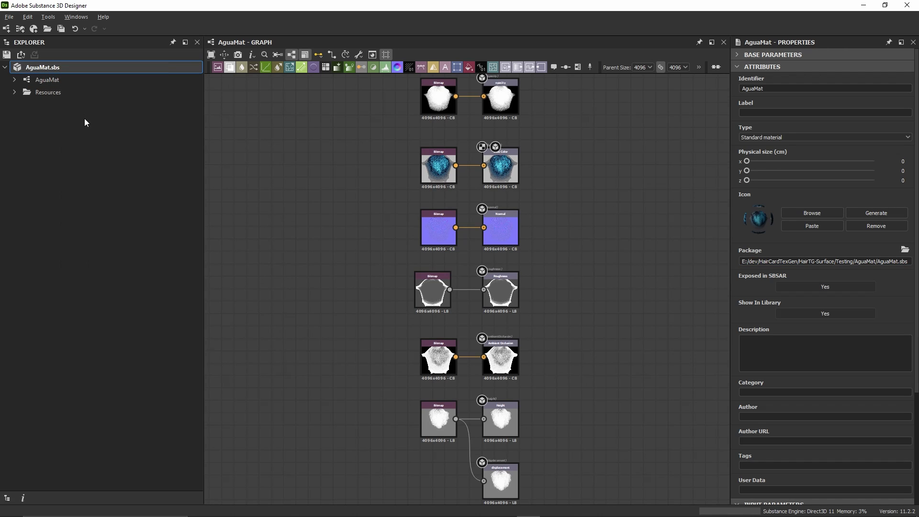
Publish the package as AguaMat.sbsar in the AguaMat folder, replacing the existing file.
{"action": "right_click", "coordinate": [55, 67]}
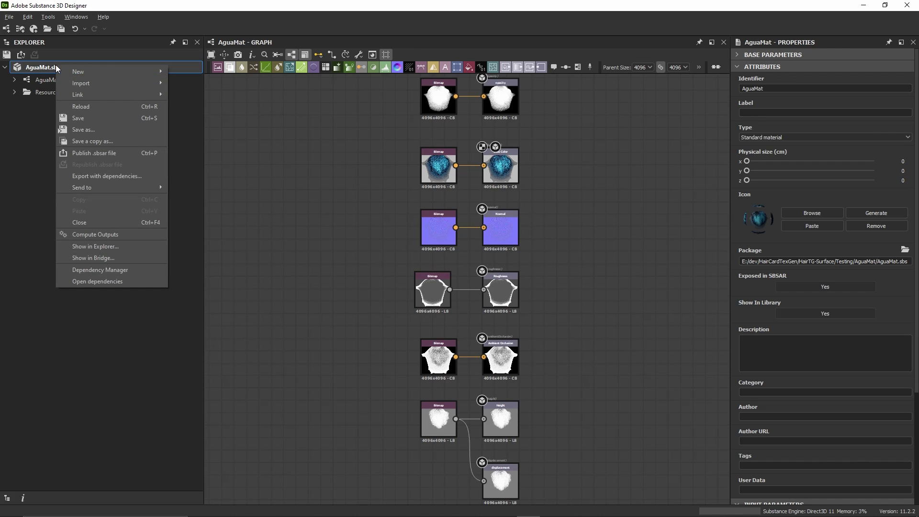
{"action": "left_click", "coordinate": [123, 153]}
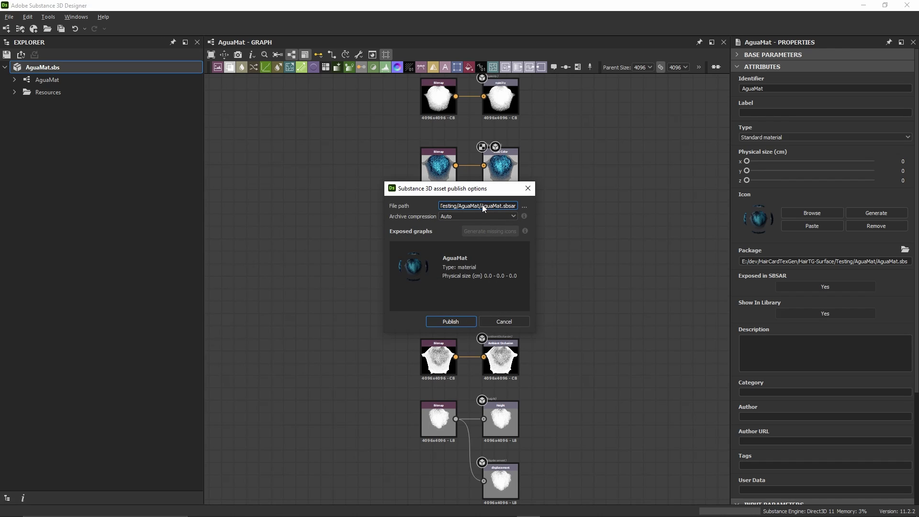
{"action": "left_click", "coordinate": [459, 322]}
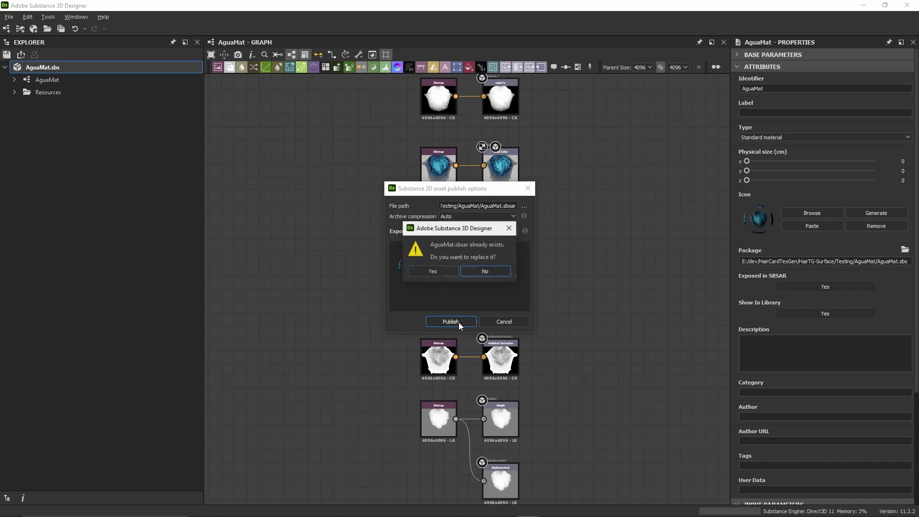
{"action": "left_click", "coordinate": [444, 271]}
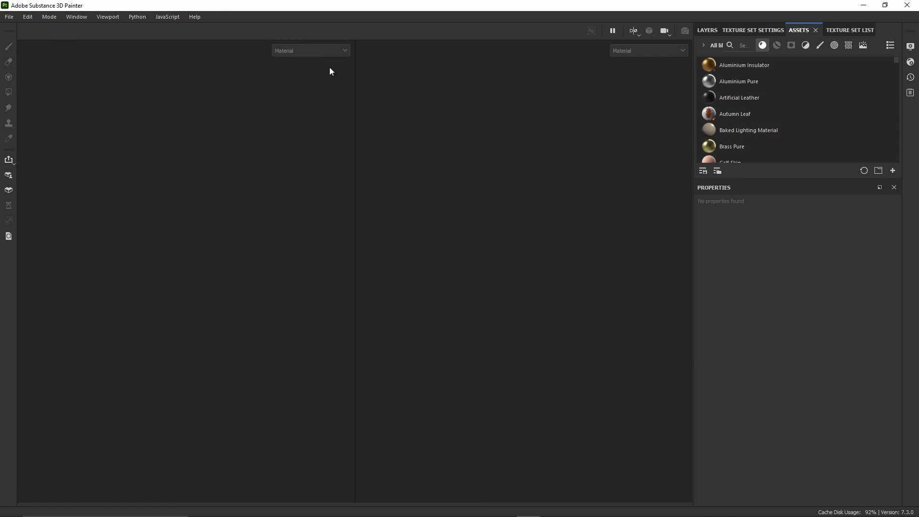
Switch to Substance 3D Painter and create a new project from the f__head.obj mesh with a document resolution of 2048.
{"action": "left_click", "coordinate": [9, 17]}
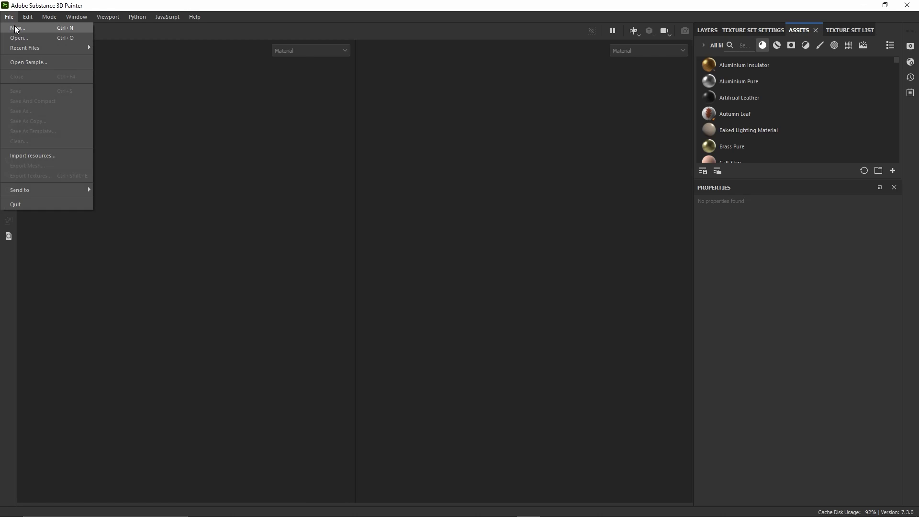
{"action": "left_click", "coordinate": [16, 28]}
{"action": "left_click", "coordinate": [404, 158]}
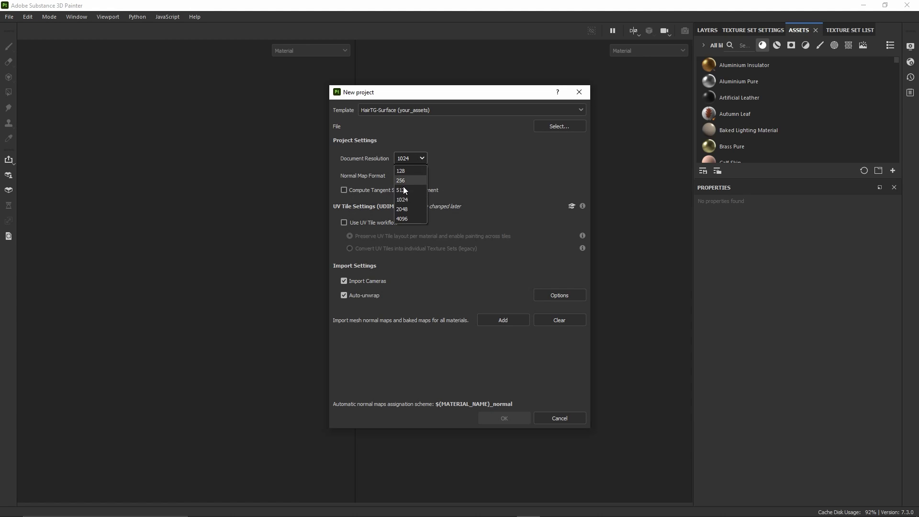
{"action": "left_click", "coordinate": [407, 208]}
{"action": "left_click", "coordinate": [558, 125]}
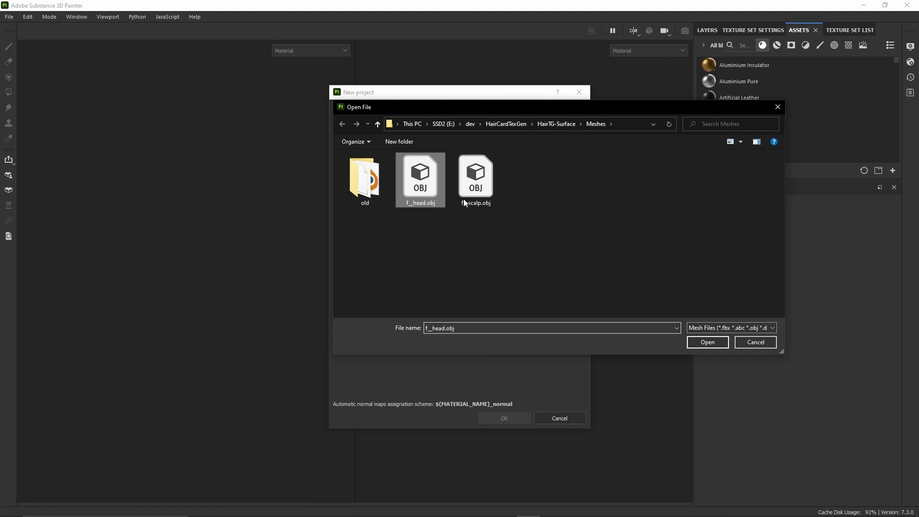
{"action": "left_click", "coordinate": [707, 342]}
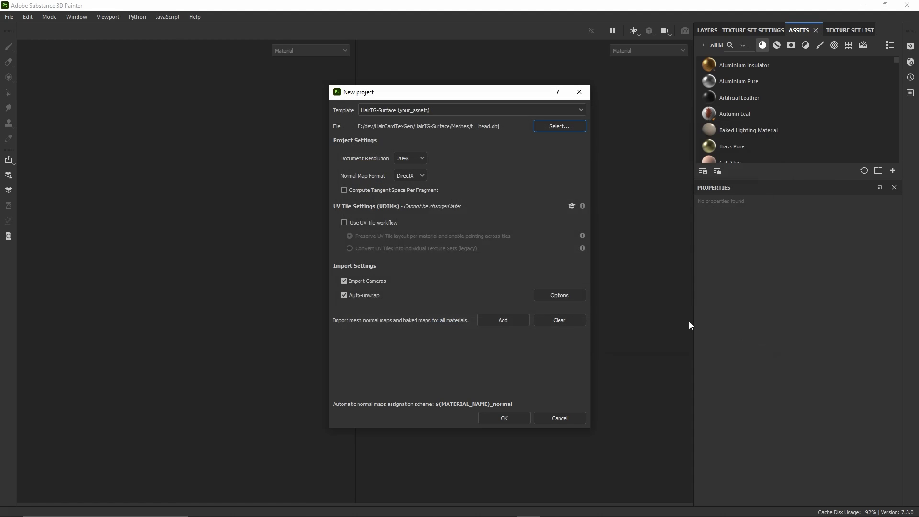
{"action": "left_click", "coordinate": [510, 418]}
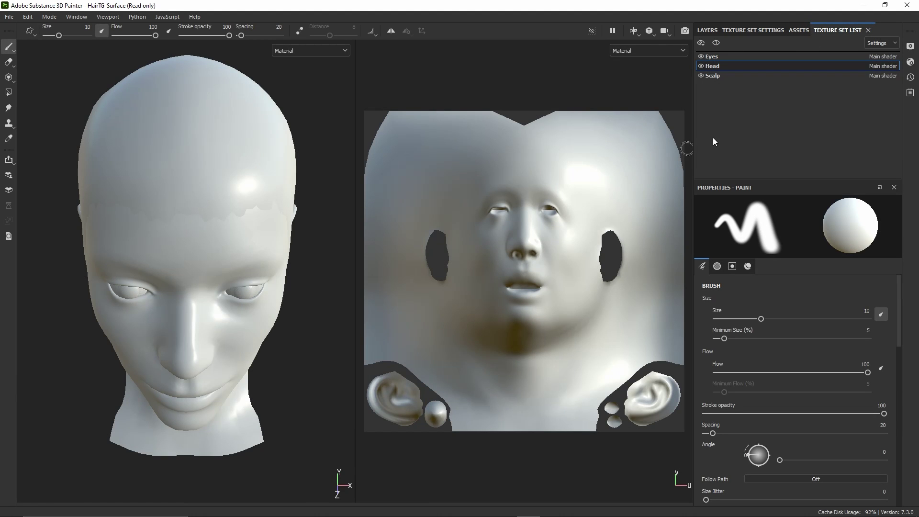
Select the Scalp texture set and look over the example hair in the 3D and UV views.
{"action": "left_click", "coordinate": [737, 76]}
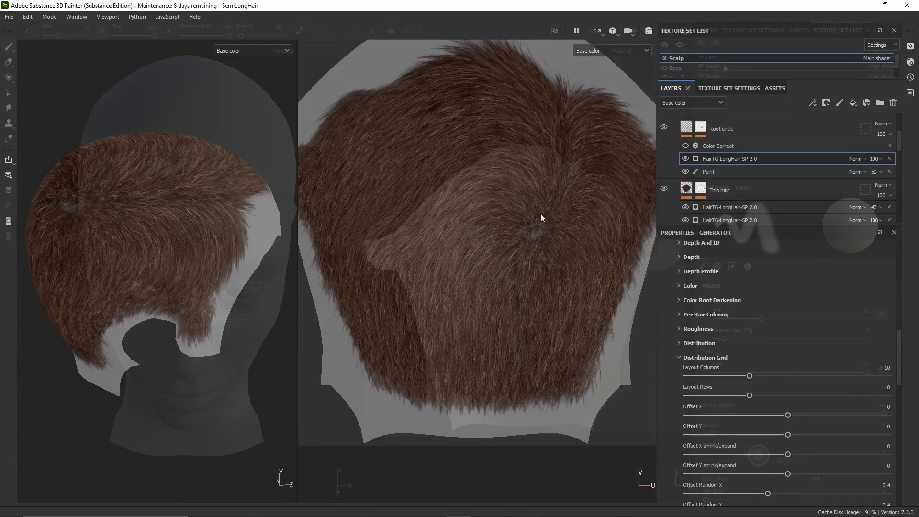
{"action": "scroll", "coordinate": [529, 205], "scroll_direction": "up", "scroll_amount": 2}
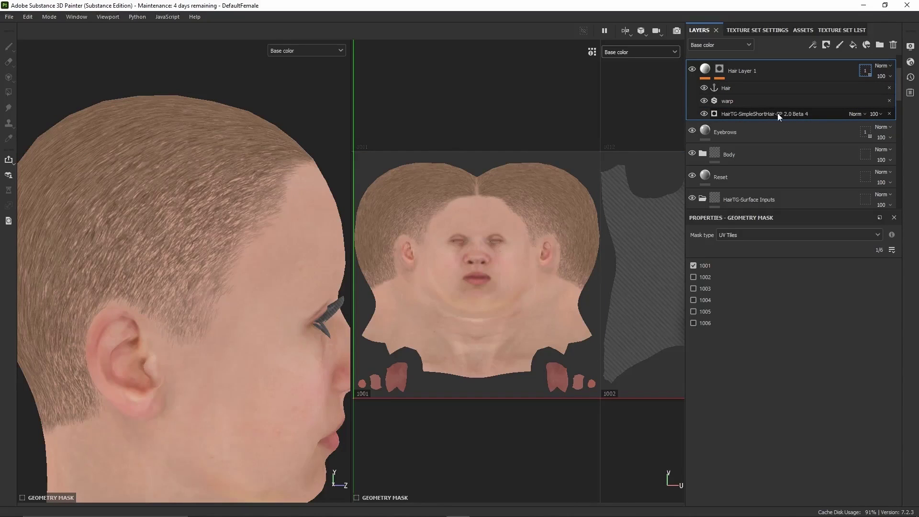
{"action": "scroll", "coordinate": [645, 160], "scroll_direction": "down", "scroll_amount": 3}
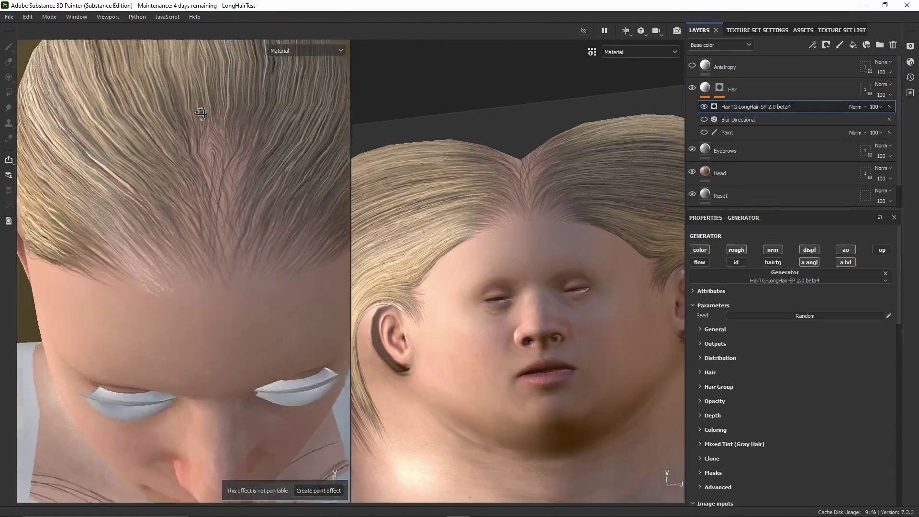
{"action": "scroll", "coordinate": [200, 113], "scroll_direction": "down", "scroll_amount": 6}
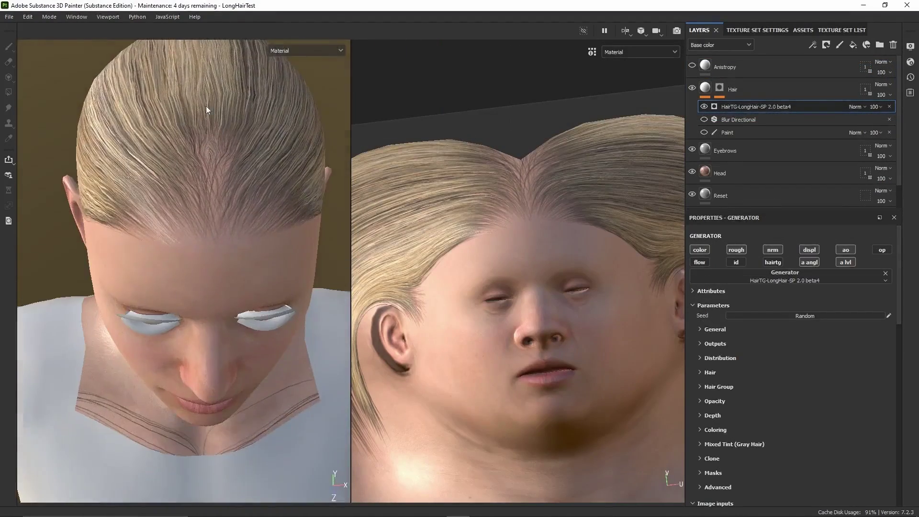
Examine the generated long hair on the example head from the top, back, sides and front.
{"action": "left_click_drag", "start_coordinate": [204, 133], "coordinate": [280, 91], "text": "alt"}
{"action": "left_click_drag", "start_coordinate": [154, 133], "coordinate": [174, 144], "text": "alt"}
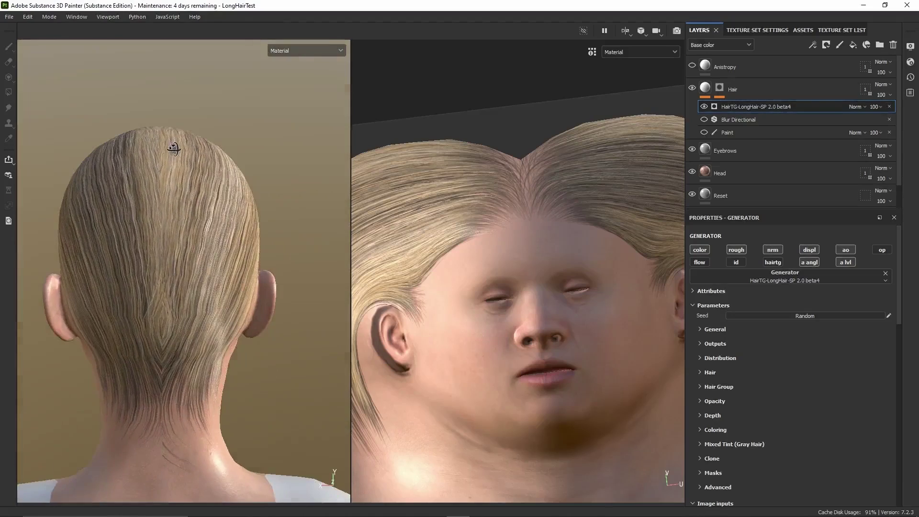
{"action": "left_click_drag", "start_coordinate": [178, 277], "coordinate": [165, 299], "text": "alt"}
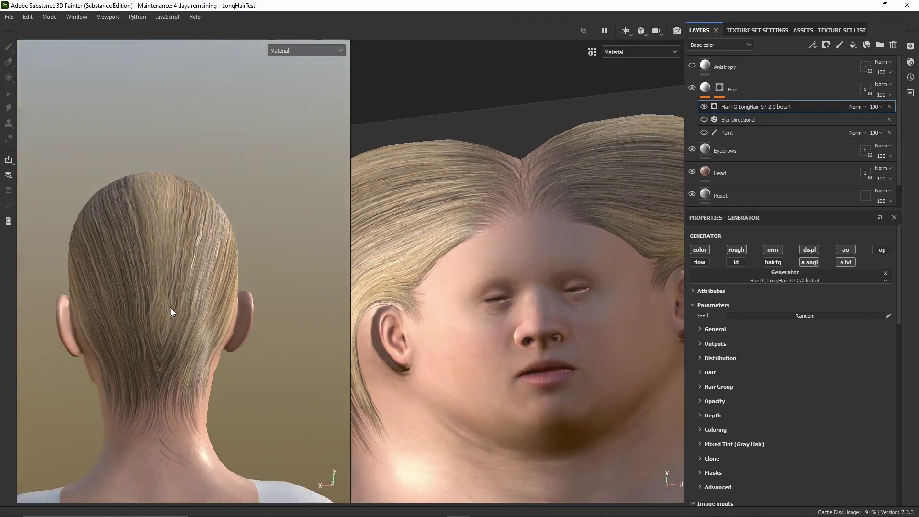
{"action": "scroll", "coordinate": [162, 296], "scroll_direction": "up", "scroll_amount": 2}
{"action": "scroll", "coordinate": [160, 273], "scroll_direction": "down", "scroll_amount": 2}
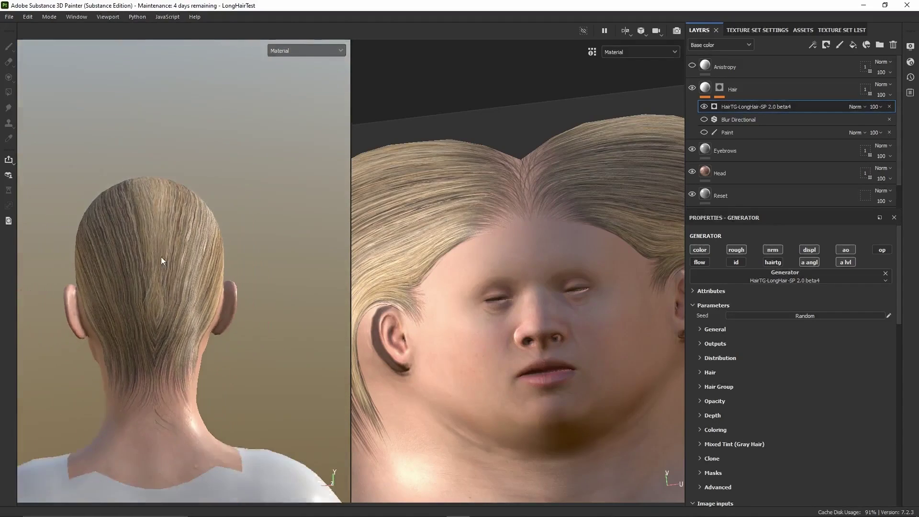
{"action": "left_click_drag", "start_coordinate": [159, 273], "coordinate": [86, 268], "text": "alt"}
{"action": "scroll", "coordinate": [177, 249], "scroll_direction": "up", "scroll_amount": 2}
{"action": "middle_click_drag", "start_coordinate": [176, 246], "coordinate": [119, 249], "text": "alt"}
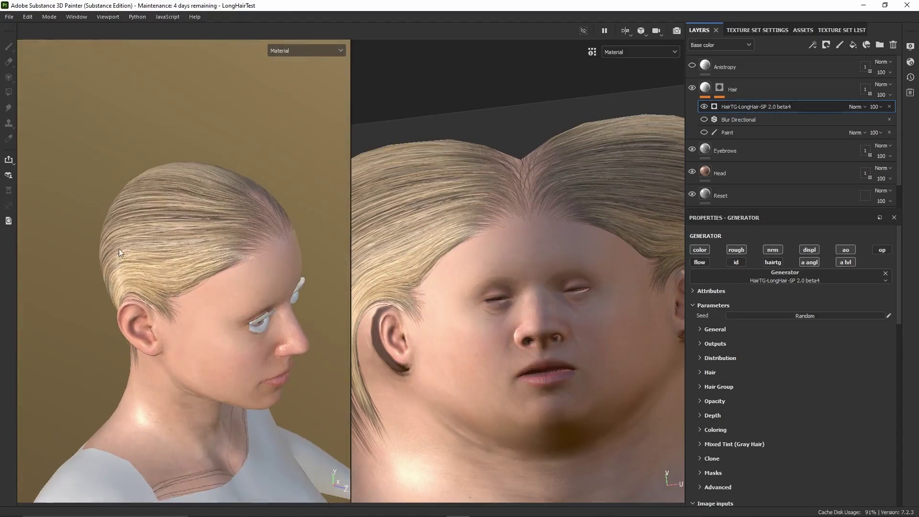
{"action": "left_click_drag", "start_coordinate": [151, 237], "coordinate": [97, 208], "text": "alt"}
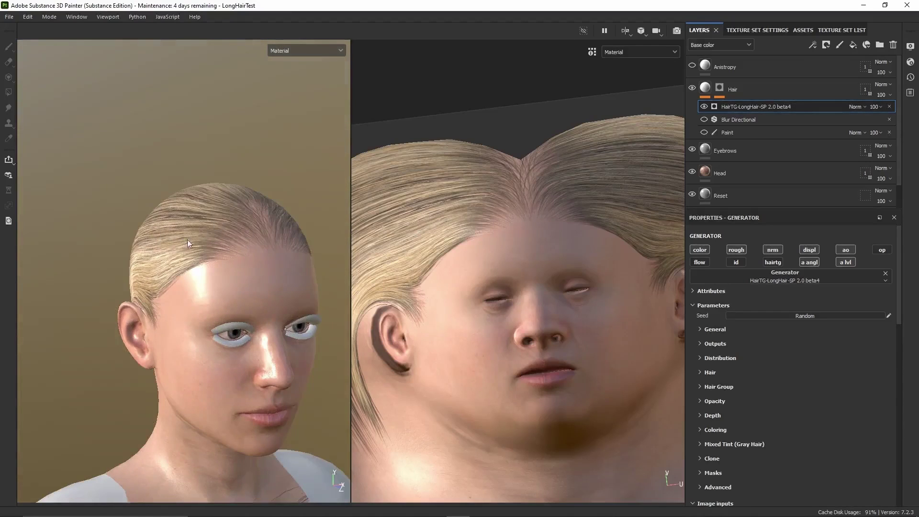
{"action": "left_click_drag", "start_coordinate": [181, 240], "coordinate": [228, 220], "text": "alt"}
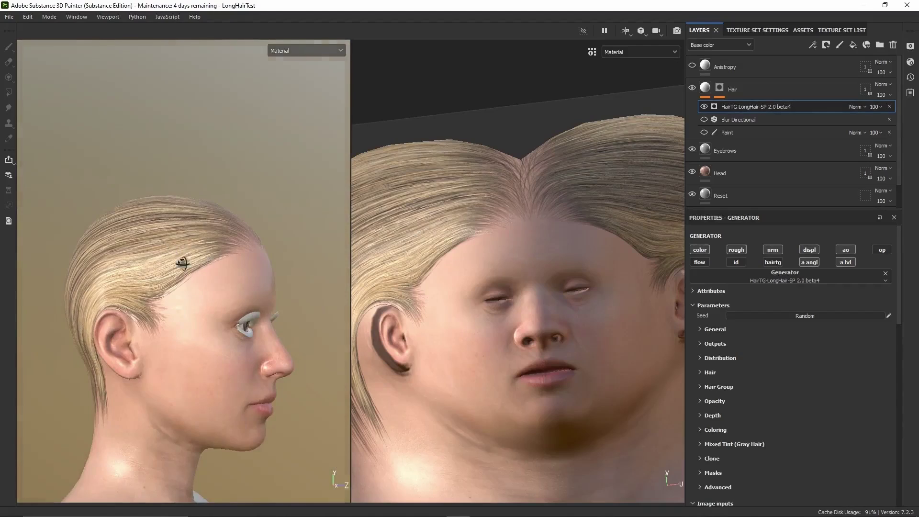
{"action": "left_click_drag", "start_coordinate": [184, 263], "coordinate": [263, 199], "text": "alt"}
{"action": "scroll", "coordinate": [262, 199], "scroll_direction": "up", "scroll_amount": 2}
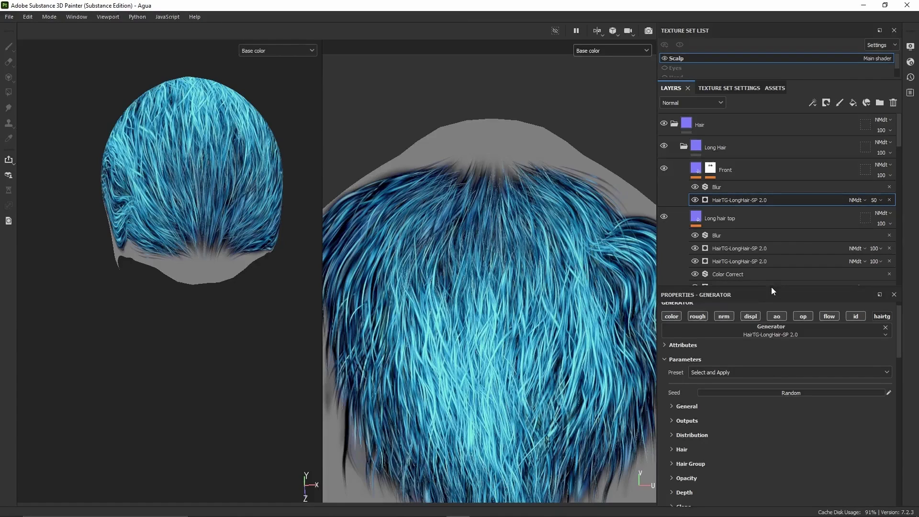
{"action": "left_click_drag", "start_coordinate": [771, 288], "coordinate": [768, 154]}
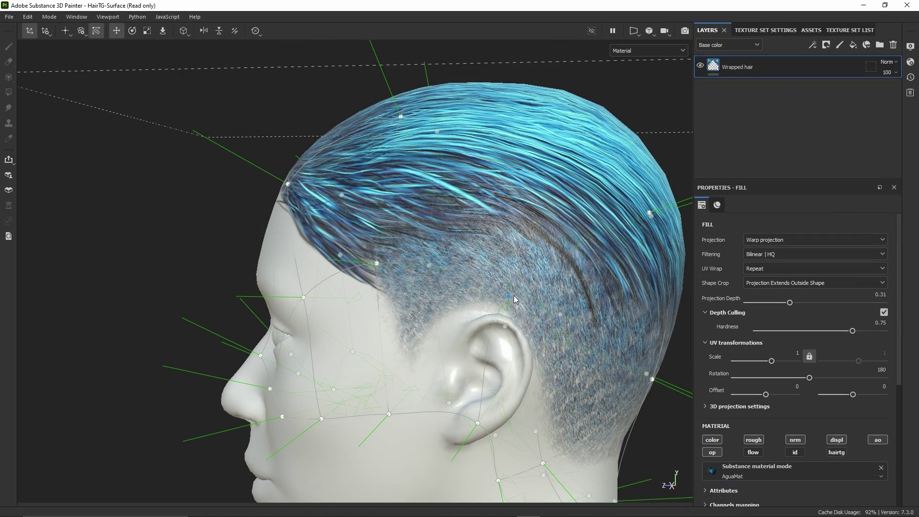
Move the warp projection points around the temple, ear and jaw to fit the wrapped AguaMat hair to the head.
{"action": "left_click_drag", "start_coordinate": [513, 295], "coordinate": [521, 299]}
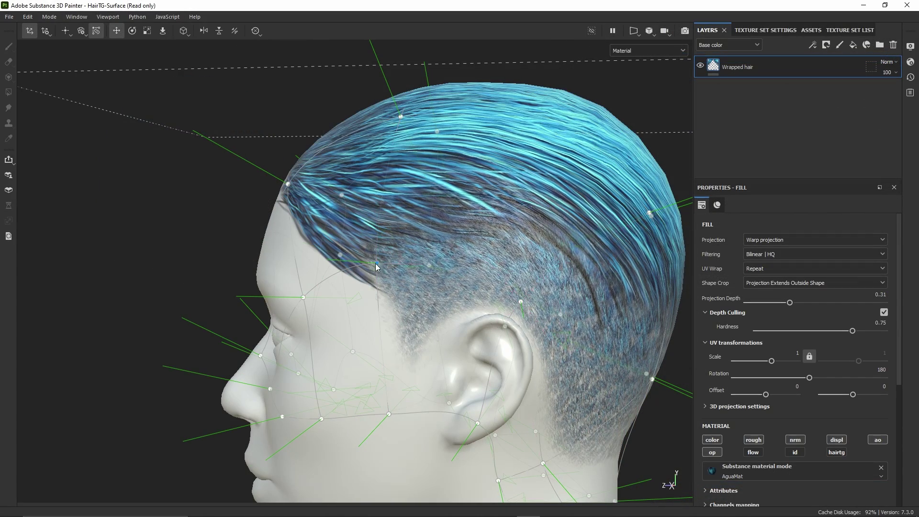
{"action": "left_click_drag", "start_coordinate": [375, 263], "coordinate": [383, 270]}
{"action": "left_click_drag", "start_coordinate": [388, 414], "coordinate": [415, 417]}
{"action": "scroll", "coordinate": [478, 369], "scroll_direction": "down", "scroll_amount": 2}
{"action": "left_click_drag", "start_coordinate": [544, 388], "coordinate": [538, 372], "text": "alt"}
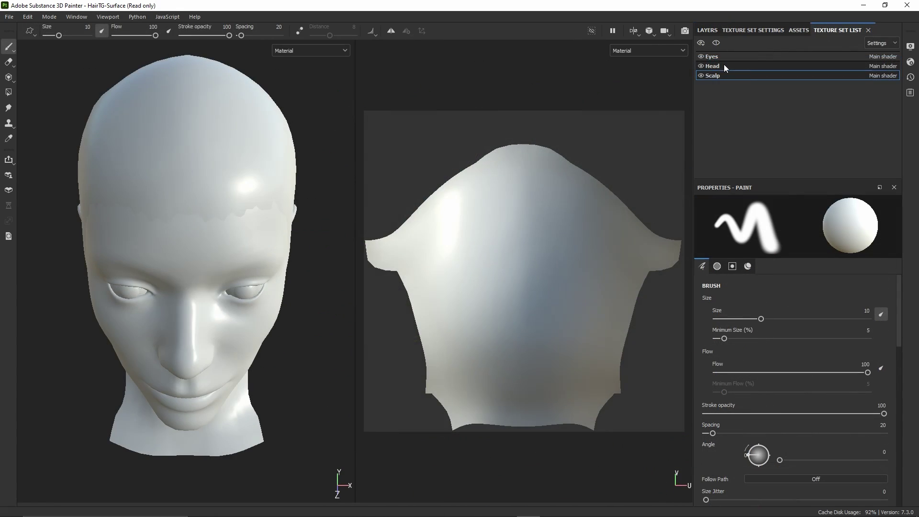
Select the Head texture set and delete its default paint layer.
{"action": "left_click", "coordinate": [723, 66]}
{"action": "left_click", "coordinate": [705, 29]}
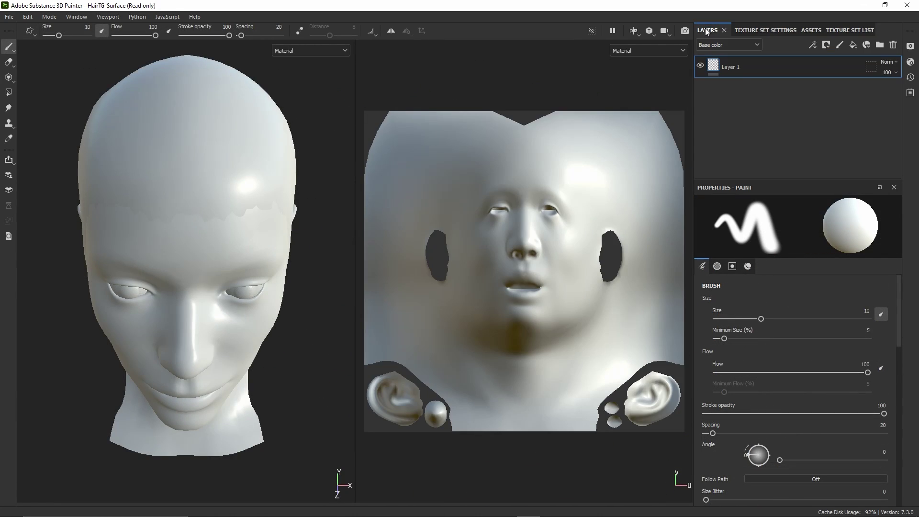
{"action": "left_click", "coordinate": [893, 45]}
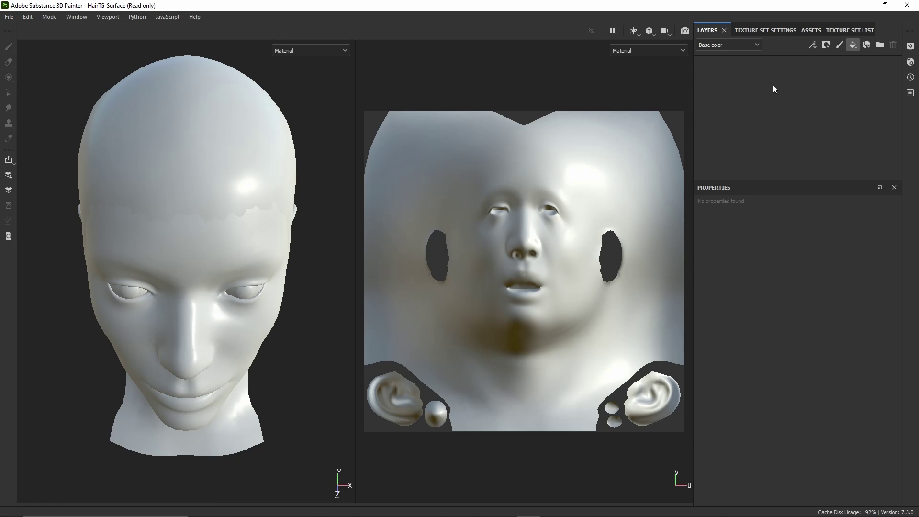
Add a fill layer to the Head texture set and name it Wrapped hair.
{"action": "key", "text": "space"}
{"action": "double_click", "coordinate": [736, 67]}
{"action": "type", "text": "Wrapped hair"}
{"action": "key", "text": "Return"}
Import AguaMat.sbsar as a base material into the project 'HairTG-Surface'.
{"action": "left_click", "coordinate": [11, 18]}
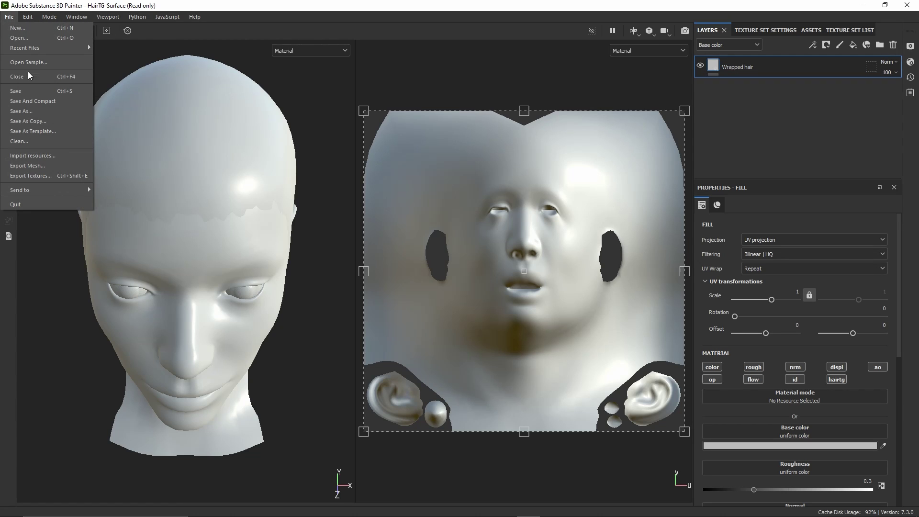
{"action": "left_click", "coordinate": [37, 156]}
{"action": "left_click", "coordinate": [523, 133]}
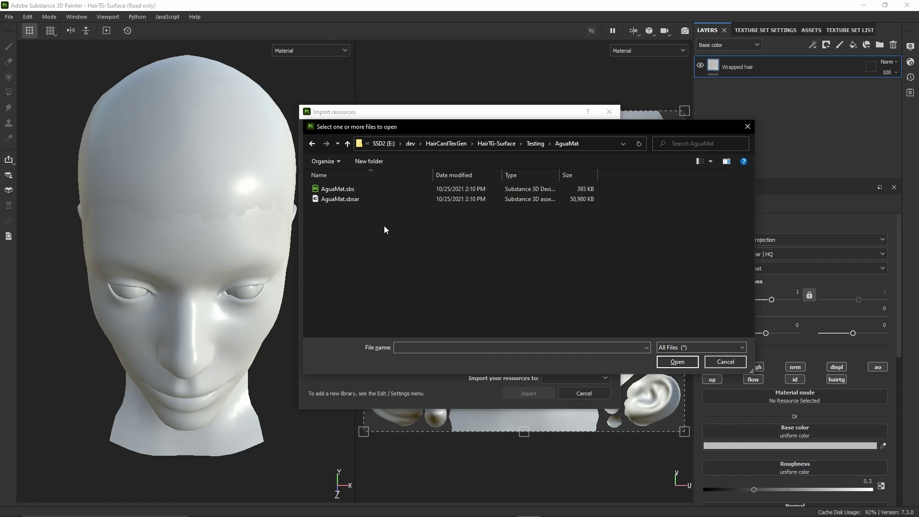
{"action": "left_click", "coordinate": [348, 201]}
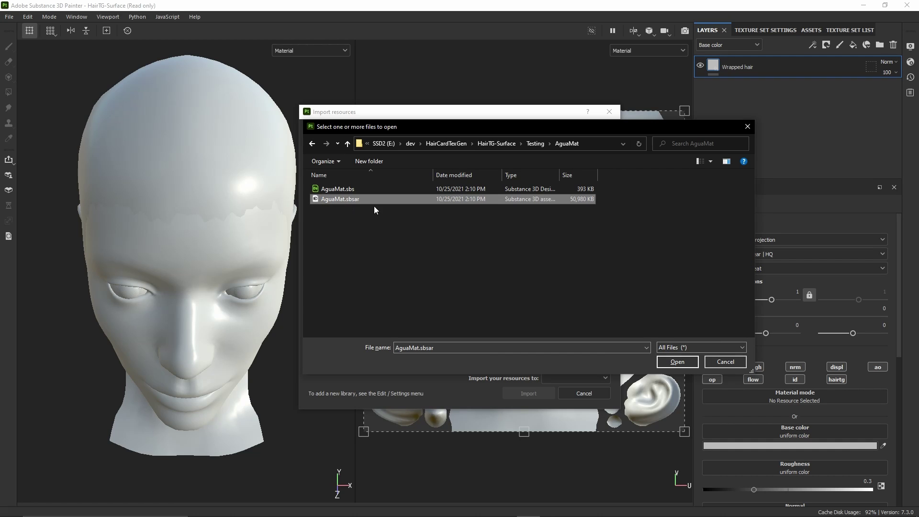
{"action": "left_click", "coordinate": [689, 361]}
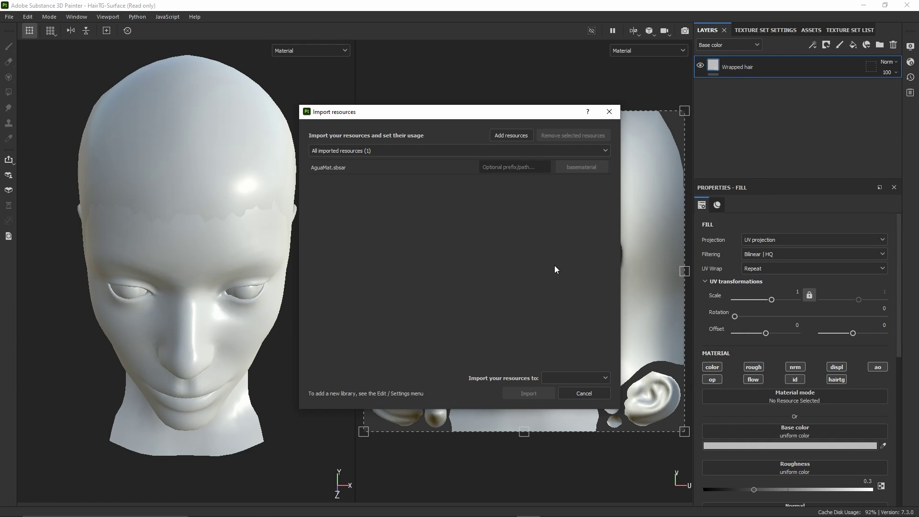
{"action": "left_click", "coordinate": [554, 375]}
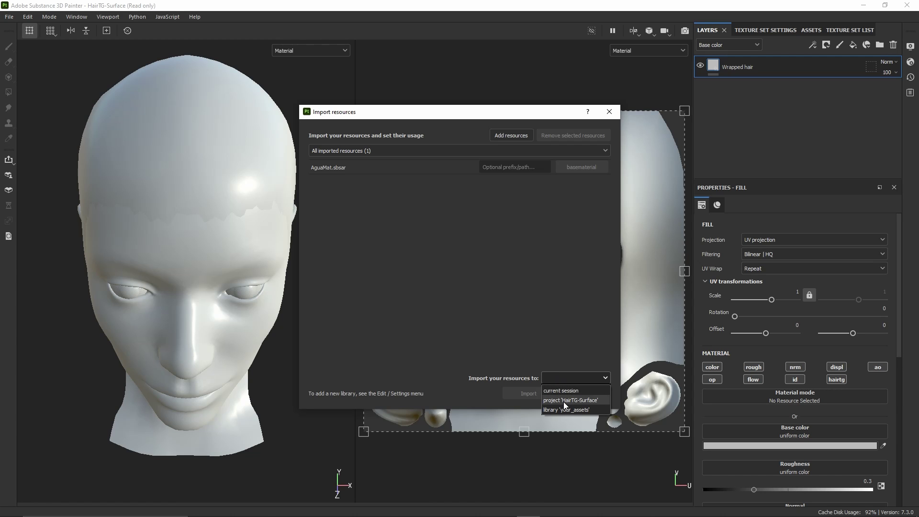
{"action": "left_click", "coordinate": [564, 401]}
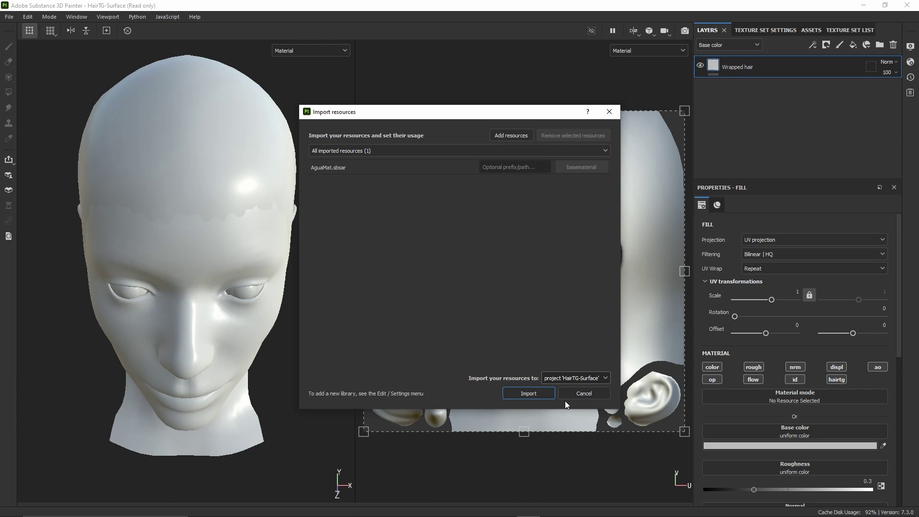
{"action": "left_click", "coordinate": [525, 392]}
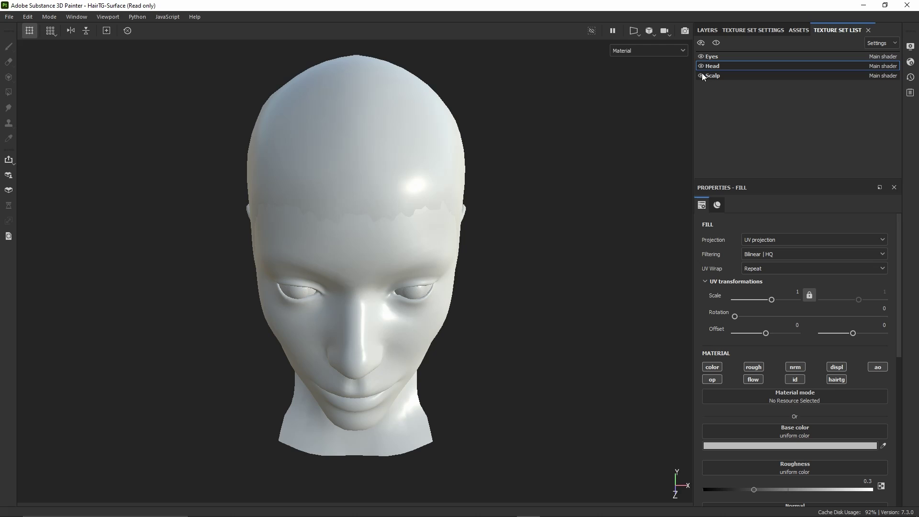
Hide the Scalp texture set and apply the AguaMat material to the Wrapped hair fill layer.
{"action": "left_click", "coordinate": [701, 74]}
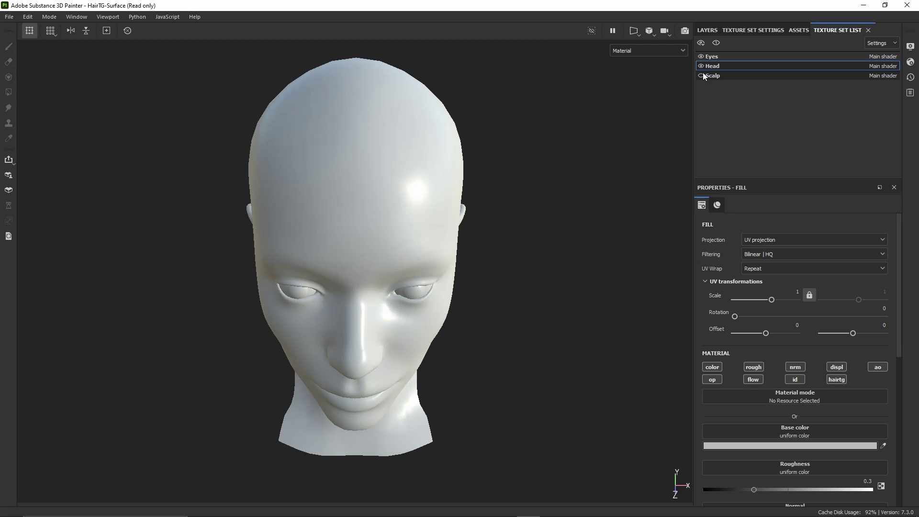
{"action": "left_click", "coordinate": [708, 30]}
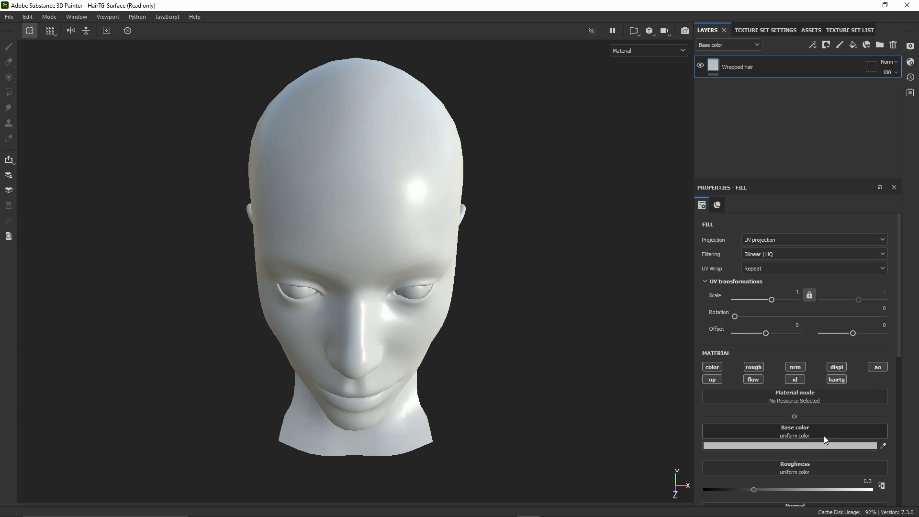
{"action": "left_click", "coordinate": [820, 397]}
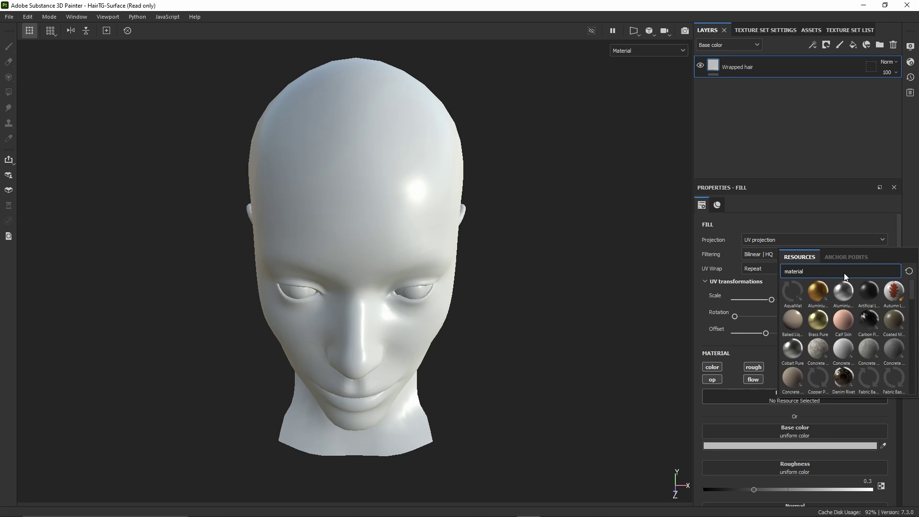
{"action": "type", "text": "agua"}
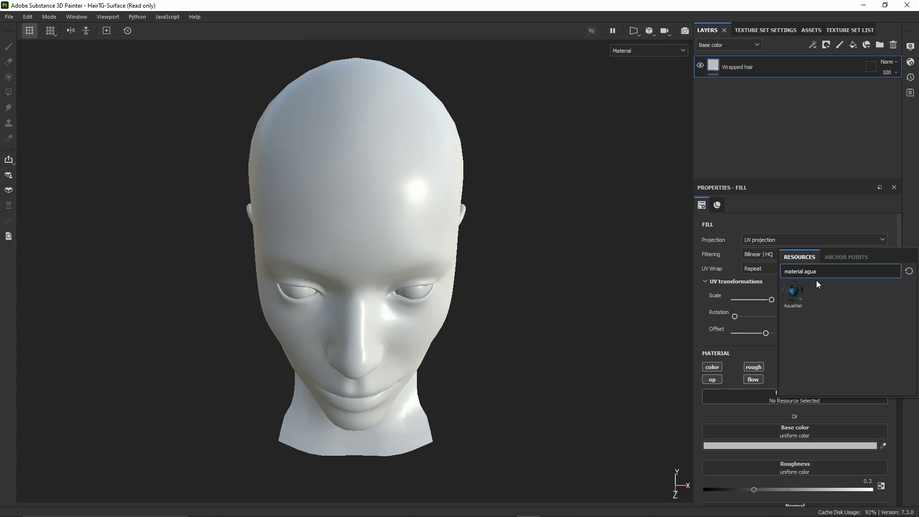
{"action": "left_click", "coordinate": [795, 294]}
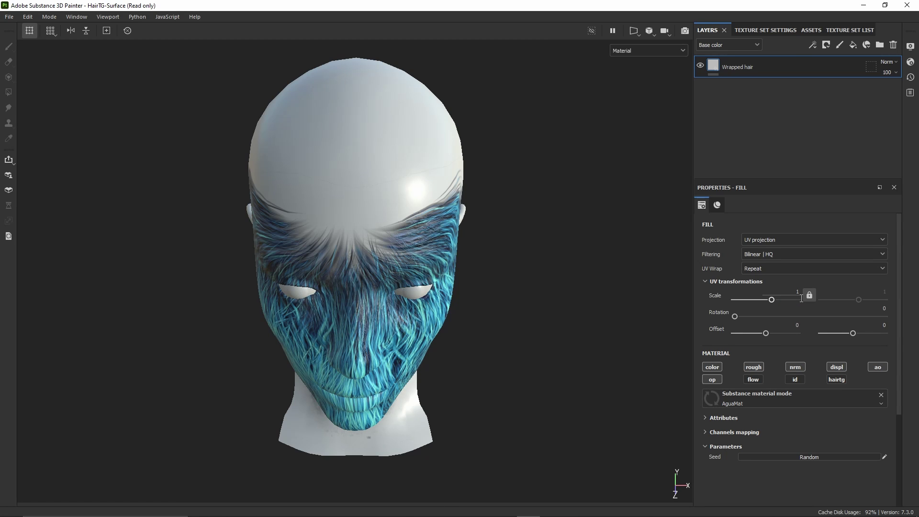
Change the Wrapped hair fill layer's projection to Warp projection.
{"action": "mouse_move", "coordinate": [377, 231]}
{"action": "left_mouse_down", "text": "alt"}
{"action": "mouse_move", "coordinate": [503, 178]}
{"action": "mouse_move", "coordinate": [363, 229]}
{"action": "left_mouse_up", "text": "alt"}
{"action": "right_click_drag", "start_coordinate": [363, 229], "coordinate": [330, 251], "text": "shift"}
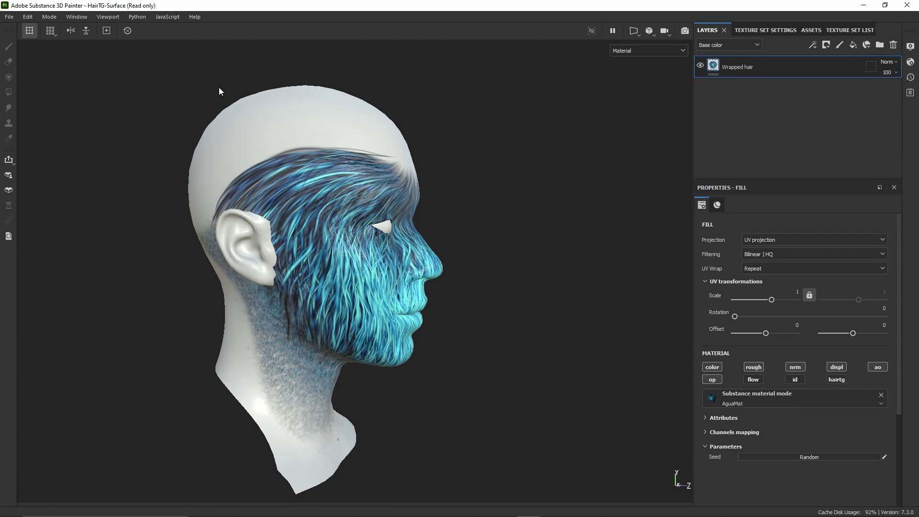
{"action": "left_click", "coordinate": [810, 243]}
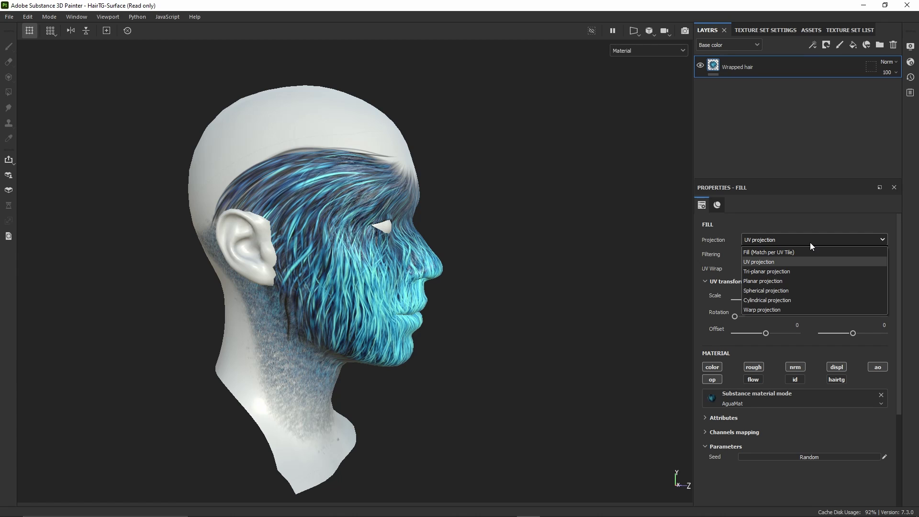
{"action": "left_click", "coordinate": [778, 310]}
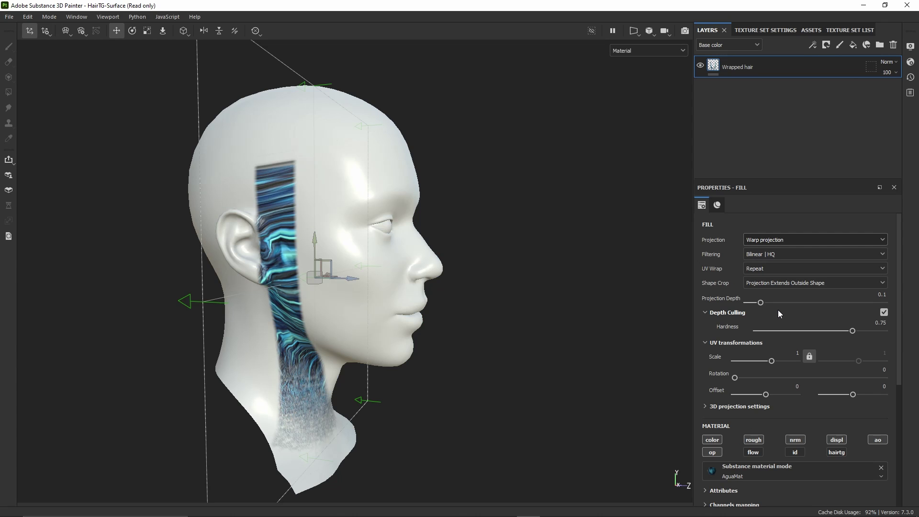
Rotate the warp projection plane to point down at the head and move it up to the crown.
{"action": "left_click_drag", "start_coordinate": [394, 197], "coordinate": [392, 204], "text": "alt"}
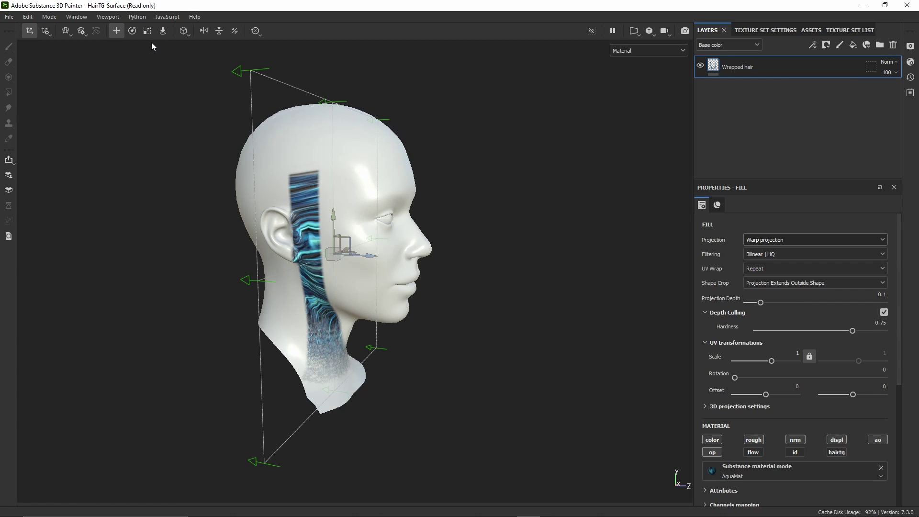
{"action": "left_click", "coordinate": [133, 30]}
{"action": "left_click_drag", "start_coordinate": [379, 263], "coordinate": [390, 200]}
{"action": "left_click", "coordinate": [117, 31]}
{"action": "left_click_drag", "start_coordinate": [334, 217], "coordinate": [122, 247]}
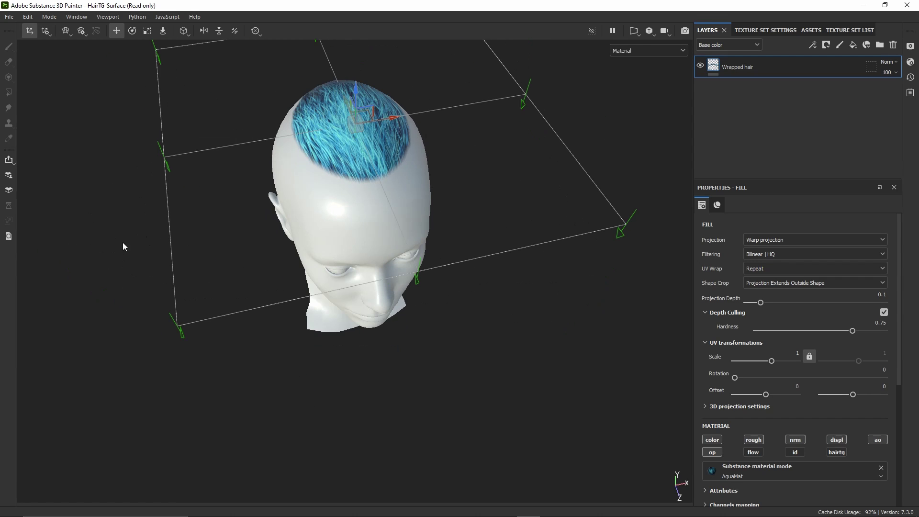
Set the fill's UV rotation to 180 and its projection depth to 0.18.
{"action": "left_click_drag", "start_coordinate": [282, 216], "coordinate": [602, 279], "text": "alt"}
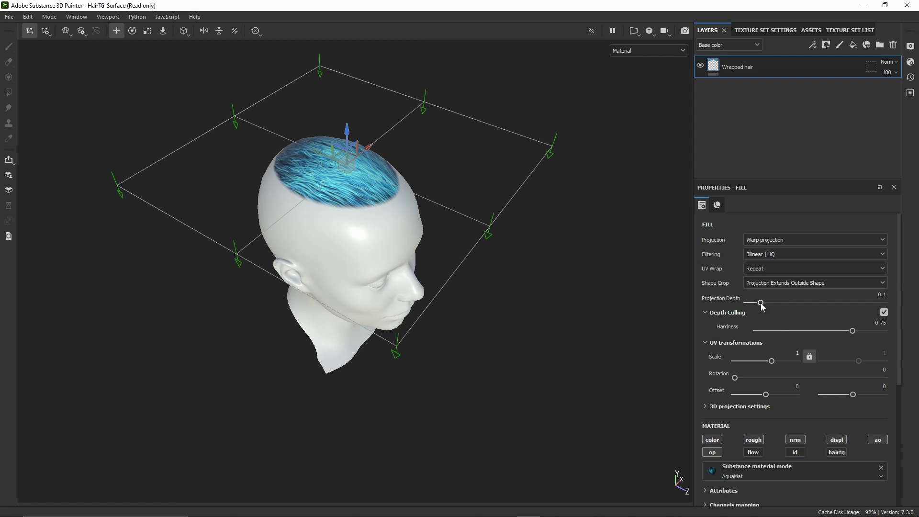
{"action": "left_click_drag", "start_coordinate": [760, 303], "coordinate": [848, 303]}
{"action": "left_click_drag", "start_coordinate": [416, 244], "coordinate": [315, 232], "text": "alt"}
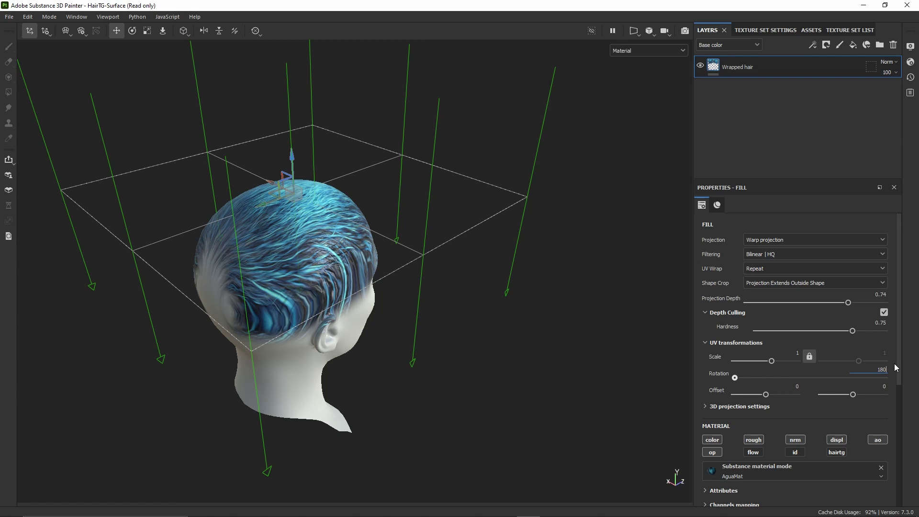
{"action": "key", "text": "Return"}
{"action": "left_click_drag", "start_coordinate": [454, 337], "coordinate": [113, 246], "text": "alt"}
{"action": "left_click_drag", "start_coordinate": [834, 303], "coordinate": [771, 305]}
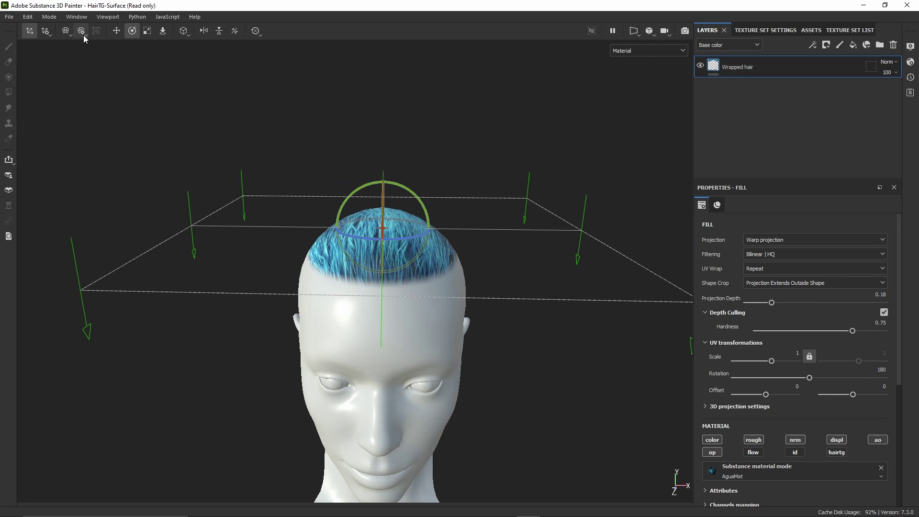
Subdivide the warp projection grid into 5 rows and 5 columns.
{"action": "left_click", "coordinate": [81, 31]}
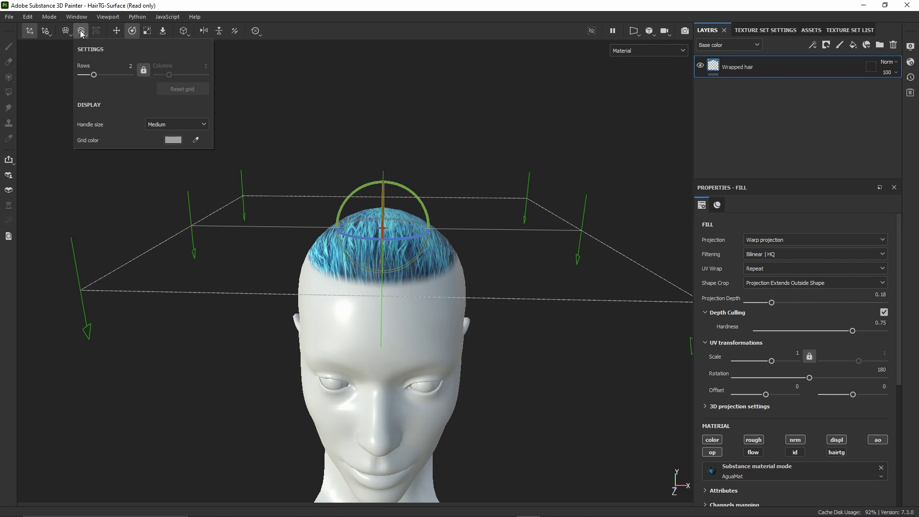
{"action": "left_click", "coordinate": [136, 74]}
{"action": "type", "text": "5"}
{"action": "key", "text": "Return"}
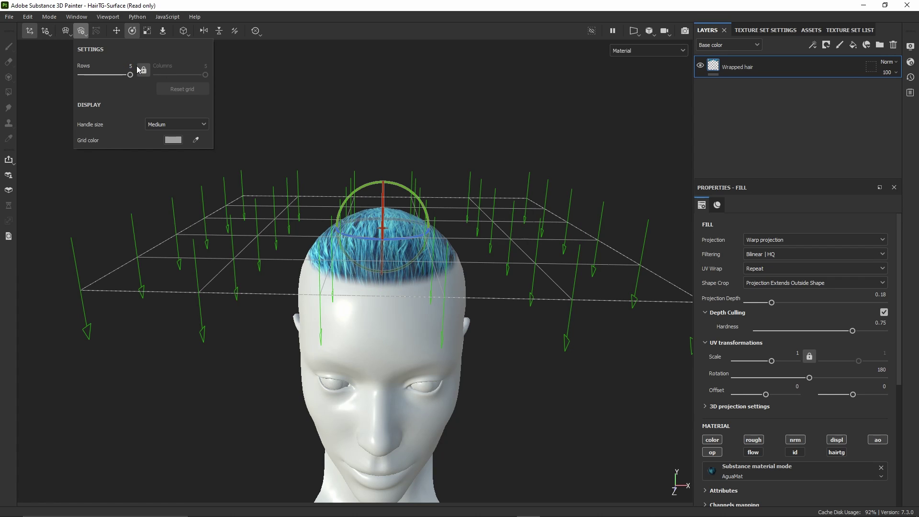
Switch the warp projection to Edit vertices mode with the move manipulator active.
{"action": "left_click_drag", "start_coordinate": [256, 99], "coordinate": [517, 162], "text": "alt"}
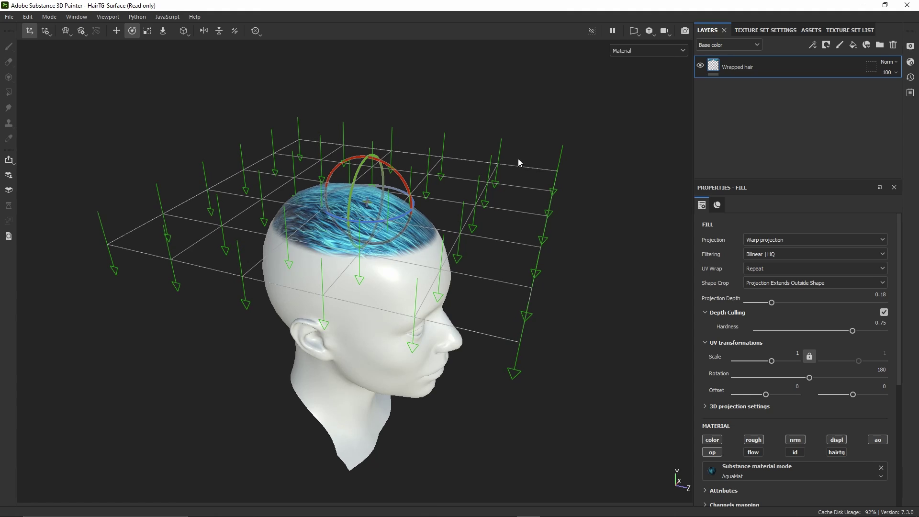
{"action": "left_click", "coordinate": [116, 31]}
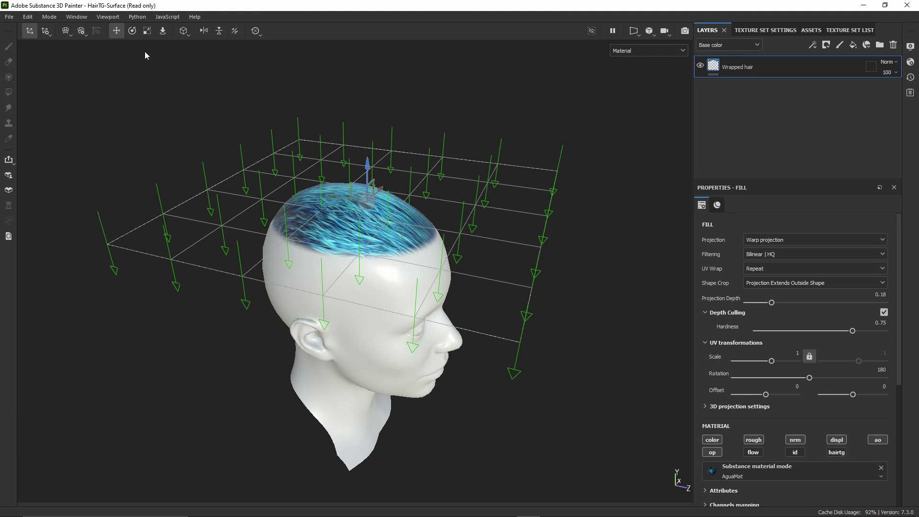
{"action": "left_click", "coordinate": [81, 31]}
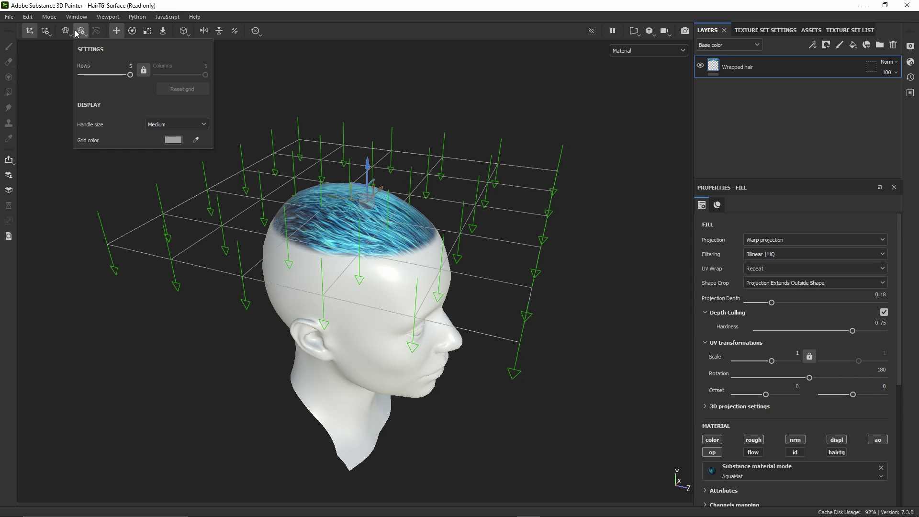
{"action": "left_click", "coordinate": [66, 31]}
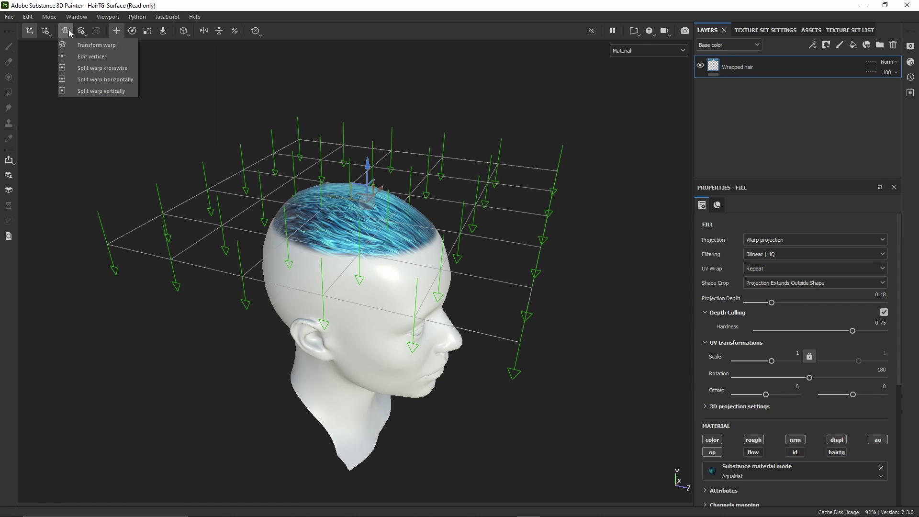
{"action": "left_click", "coordinate": [96, 57]}
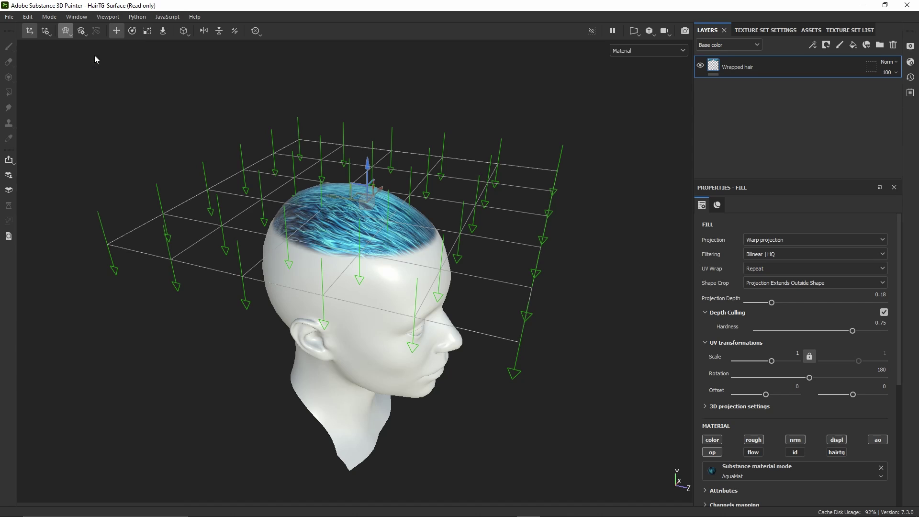
Move the inner warp vertices near the front of the head inward so the grid starts following the skull.
{"action": "scroll", "coordinate": [359, 202], "scroll_direction": "up", "scroll_amount": 3}
{"action": "left_click_drag", "start_coordinate": [330, 212], "coordinate": [254, 196], "text": "alt"}
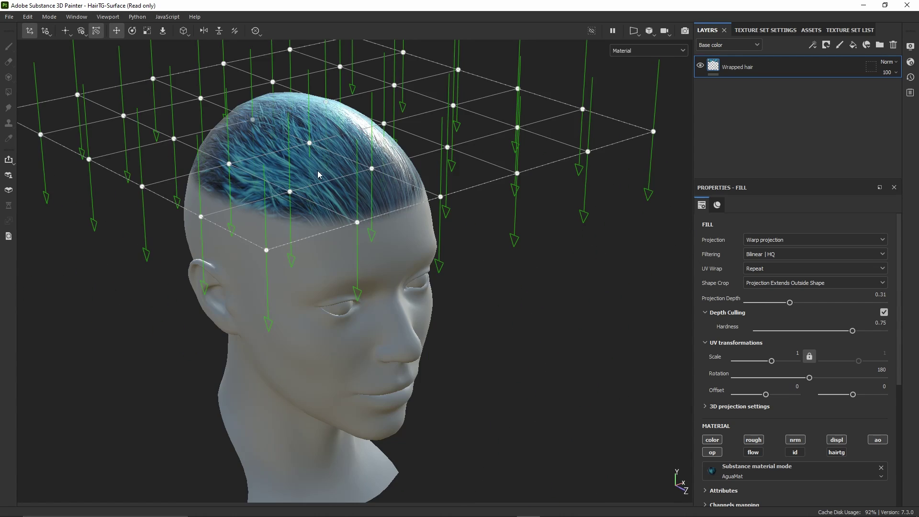
{"action": "left_click_drag", "start_coordinate": [319, 172], "coordinate": [486, 148], "text": "alt"}
{"action": "left_click_drag", "start_coordinate": [303, 148], "coordinate": [142, 169]}
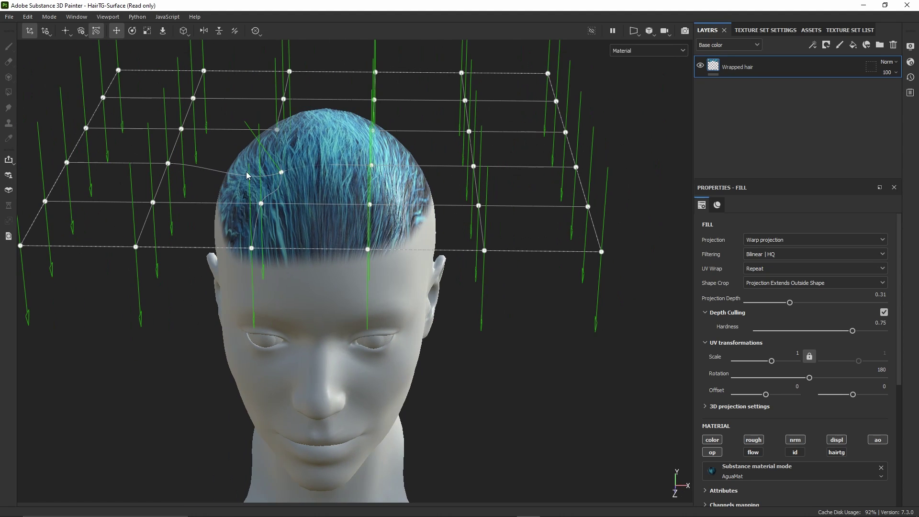
{"action": "left_click_drag", "start_coordinate": [371, 166], "coordinate": [365, 175]}
{"action": "left_click", "coordinate": [473, 167]}
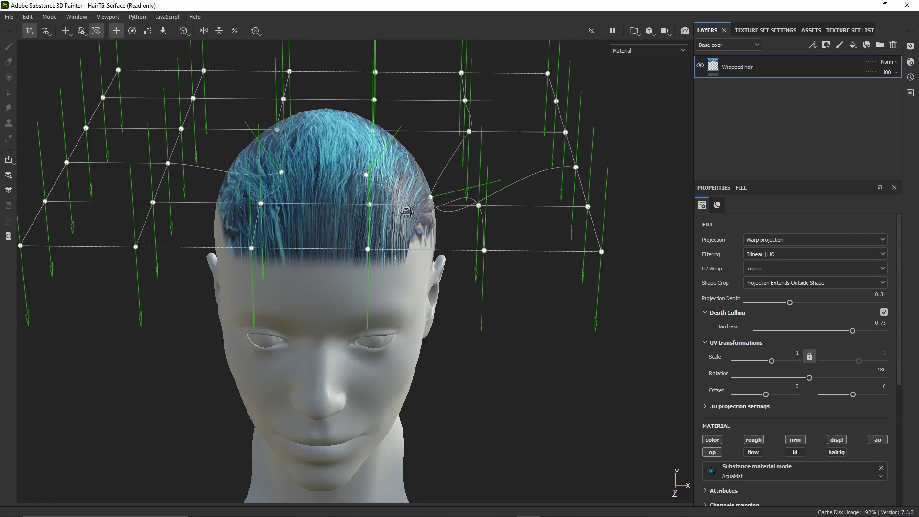
Pull the side warp vertices down around the temples and ears to wrap the hair around both sides of the head.
{"action": "left_click_drag", "start_coordinate": [414, 201], "coordinate": [177, 254], "text": "alt"}
{"action": "left_click_drag", "start_coordinate": [475, 226], "coordinate": [375, 329]}
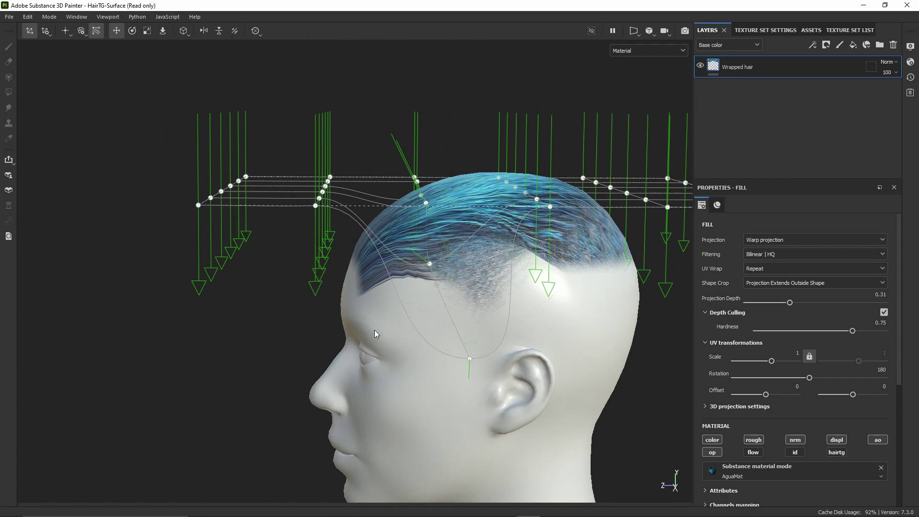
{"action": "left_click_drag", "start_coordinate": [469, 357], "coordinate": [435, 427]}
{"action": "left_click_drag", "start_coordinate": [429, 264], "coordinate": [189, 193]}
{"action": "left_click_drag", "start_coordinate": [331, 152], "coordinate": [187, 208]}
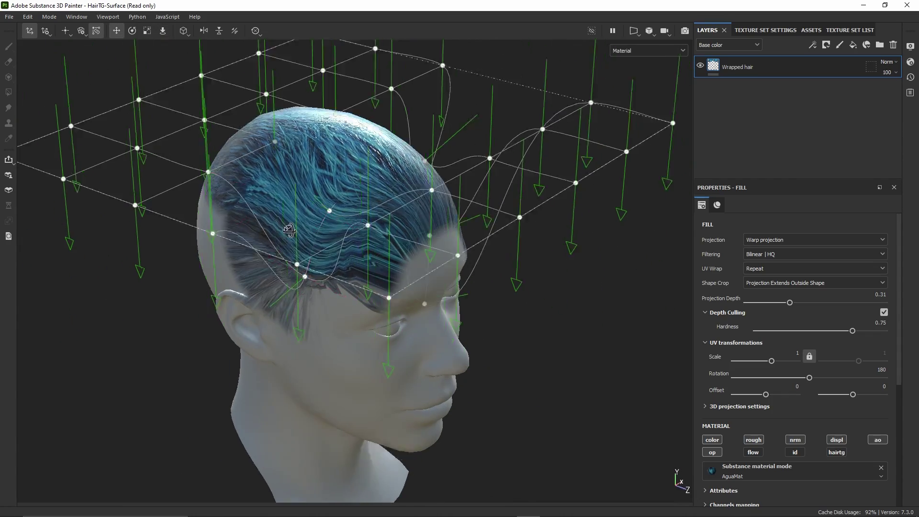